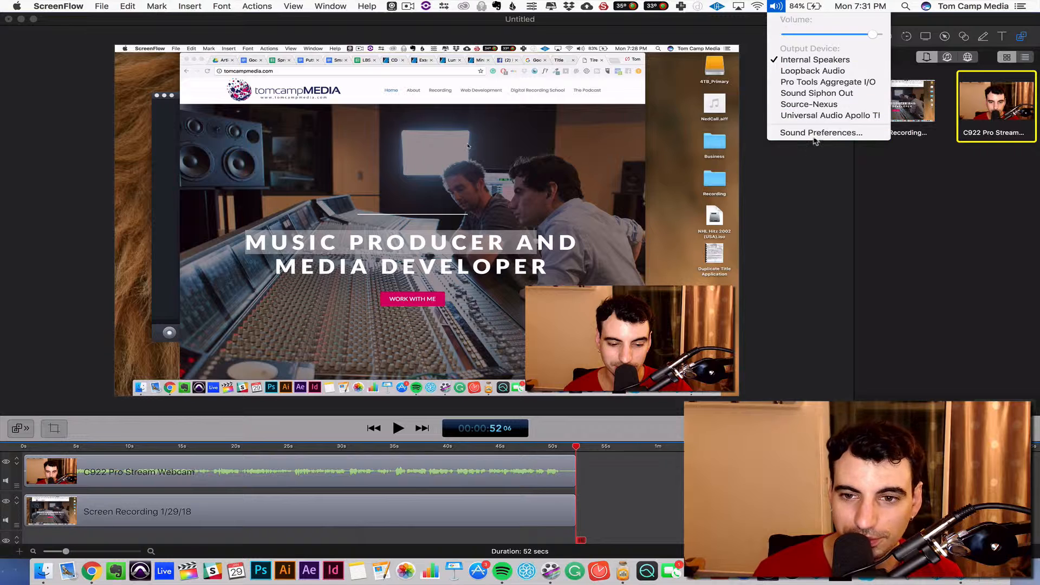
Check the selected sound input device in the system Sound preferences, and close them.
left_click(819, 133)
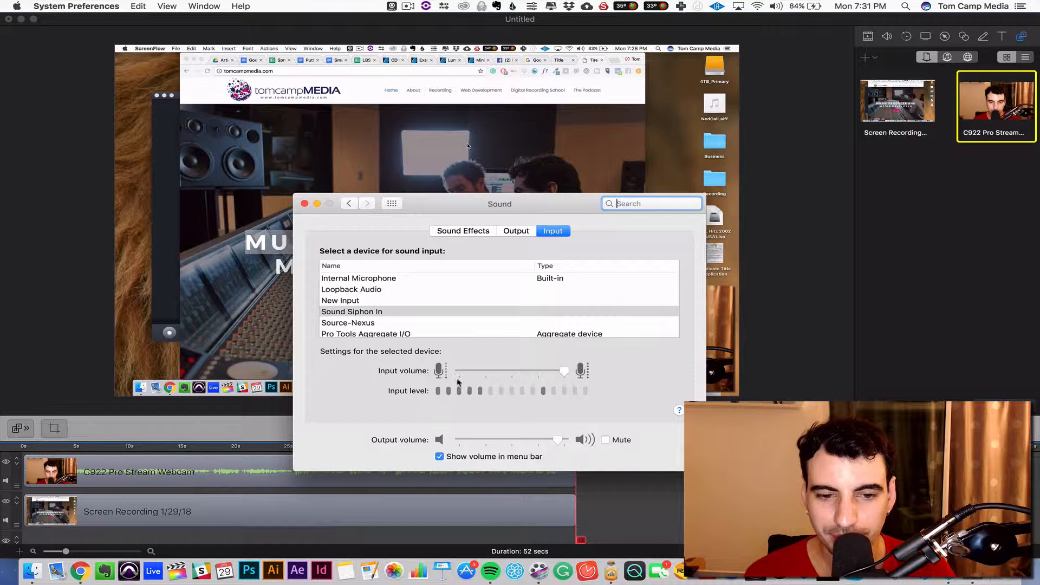
left_click(306, 203)
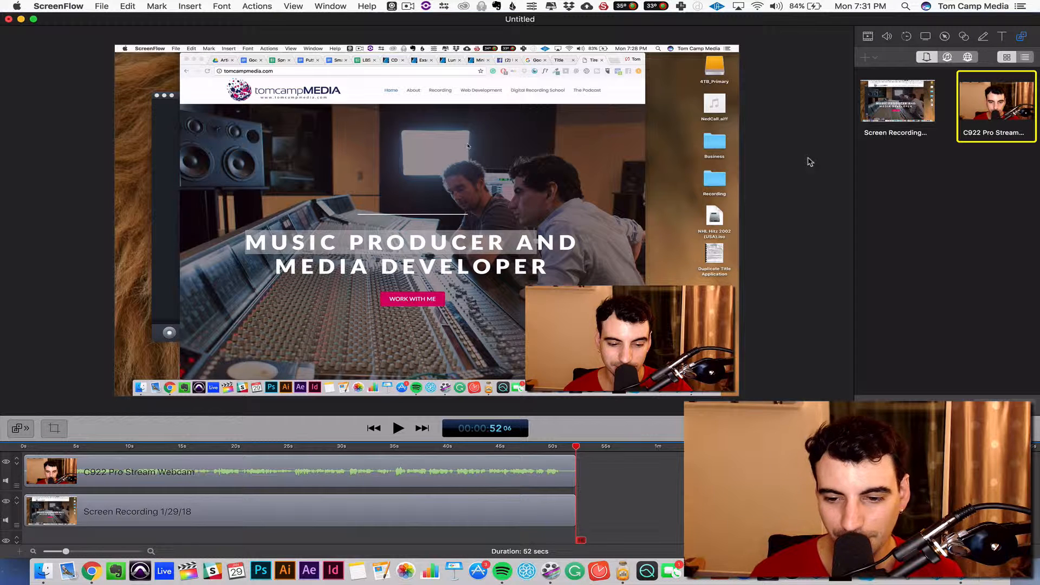
Open the Universal Audio Console mixer and move its window up so the channels fit on screen.
left_click(936, 580)
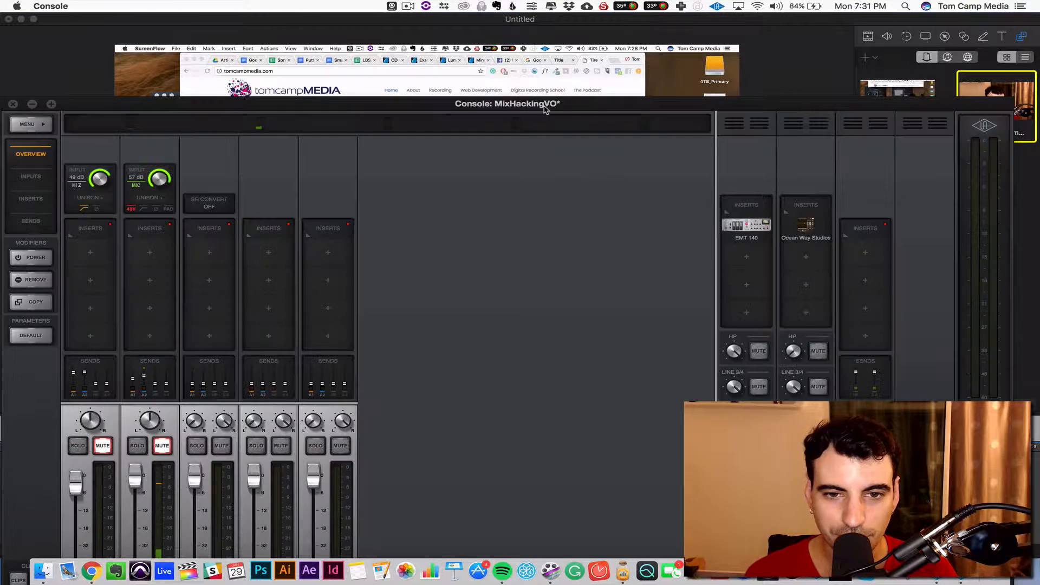
left_click_drag(545, 107, 558, 17)
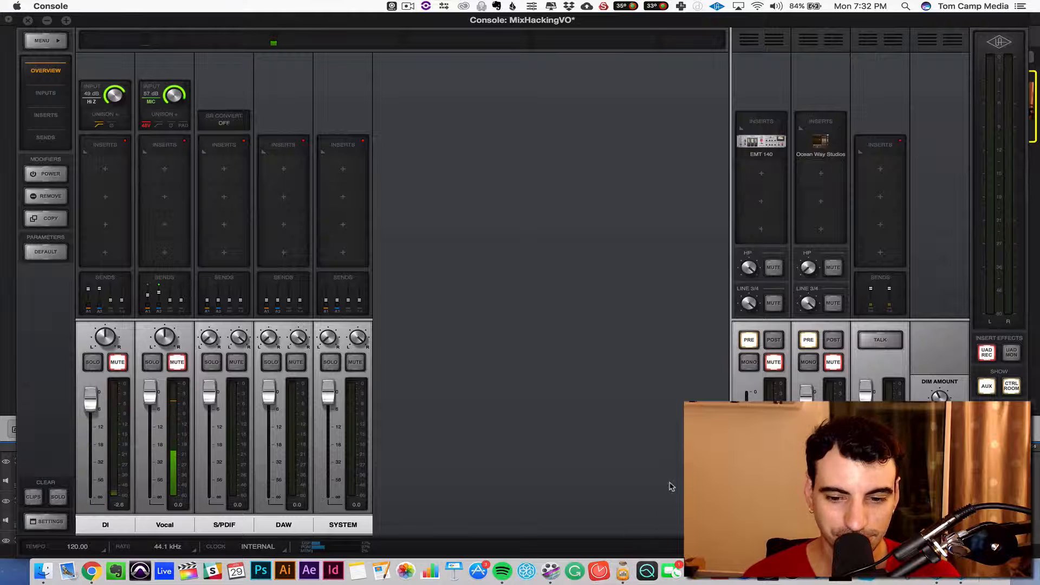
Switch to Audio Hijack and turn off the FF Pro-Q 2 and iZotope RX 5 Dialogue De-noise effects in the Skype Calls session.
left_click(623, 570)
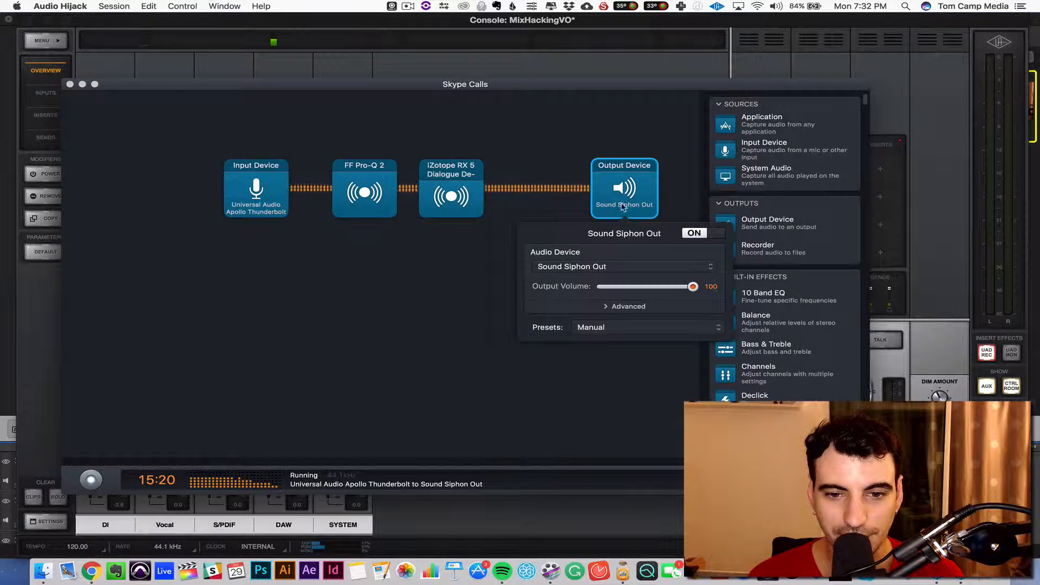
left_click(460, 299)
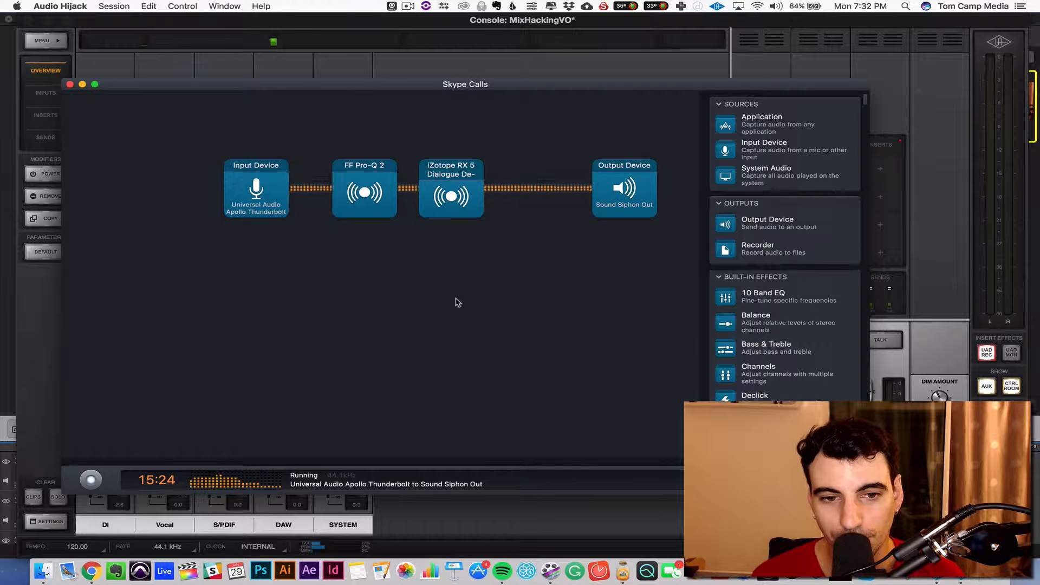
left_click(373, 187)
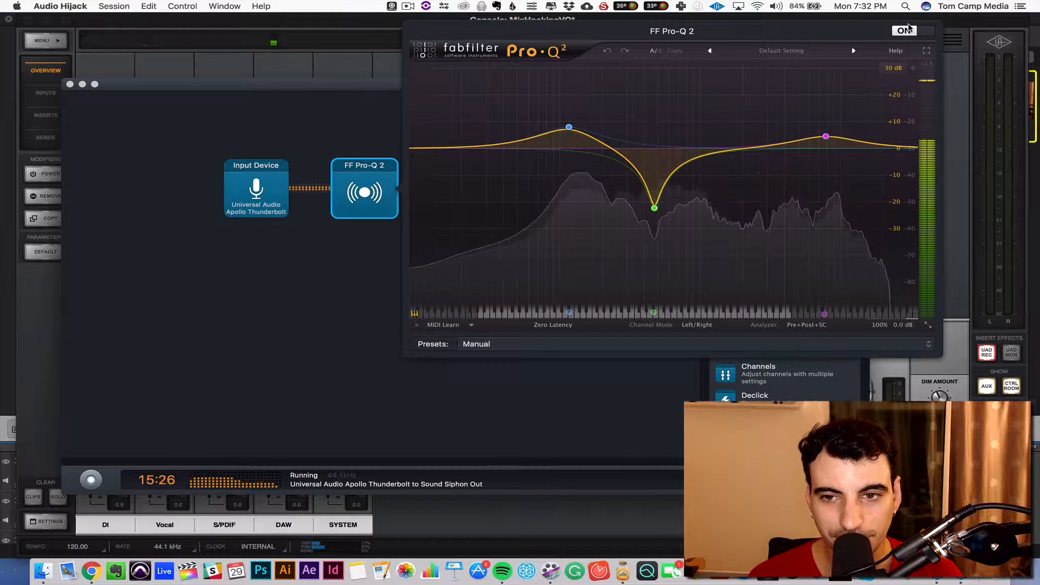
left_click(451, 192)
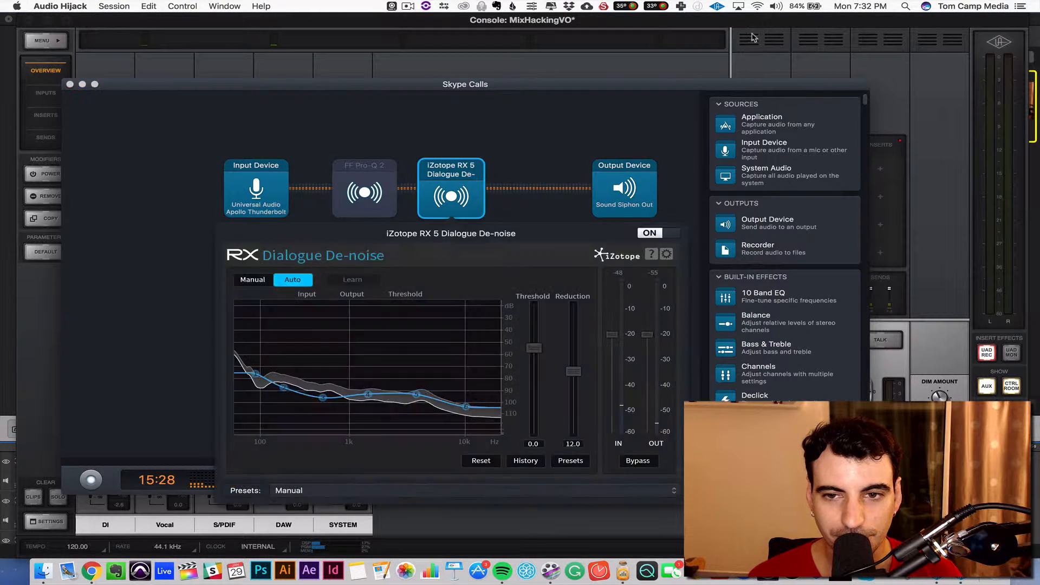
left_click(539, 143)
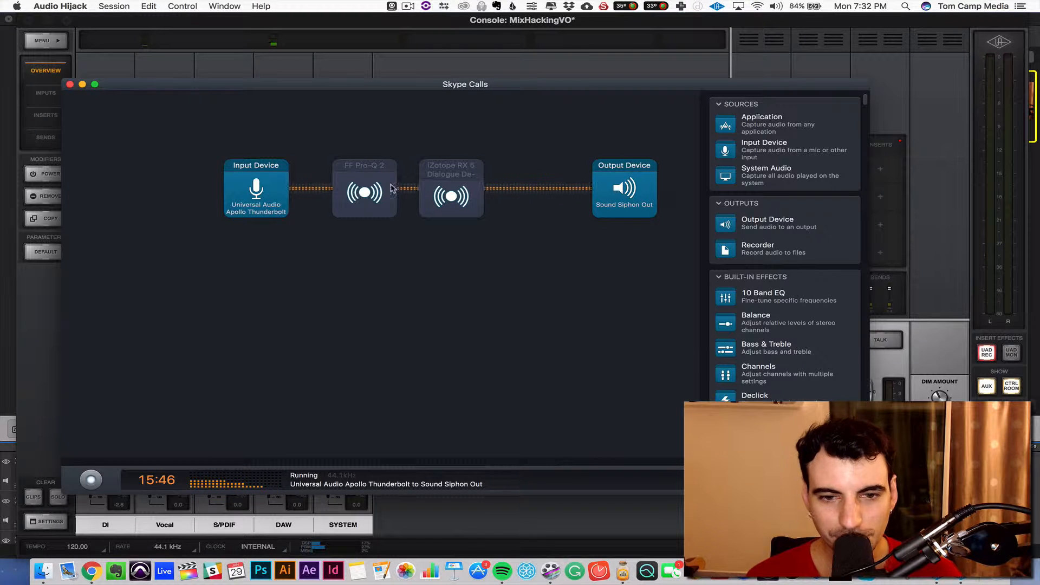
Review the FF Pro-Q 2 equalizer curve and the system's sound output device list.
left_click(374, 186)
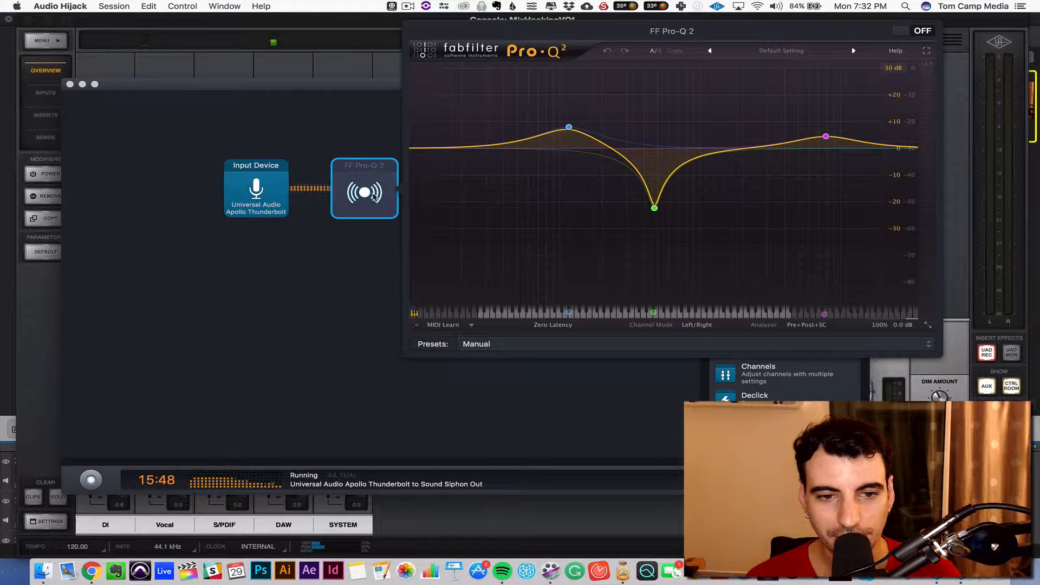
left_click(308, 365)
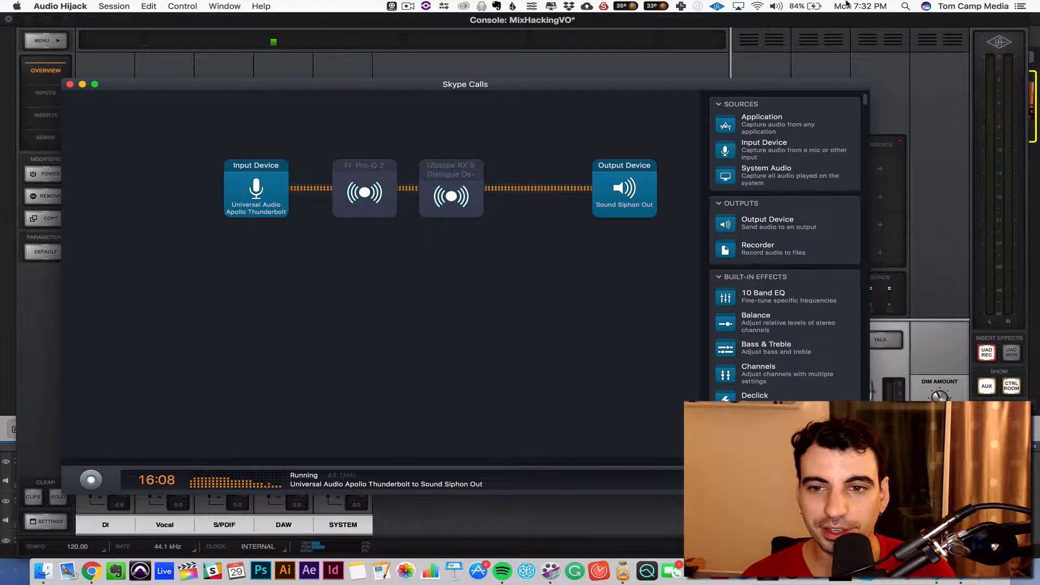
left_click(777, 6)
left_click(469, 400)
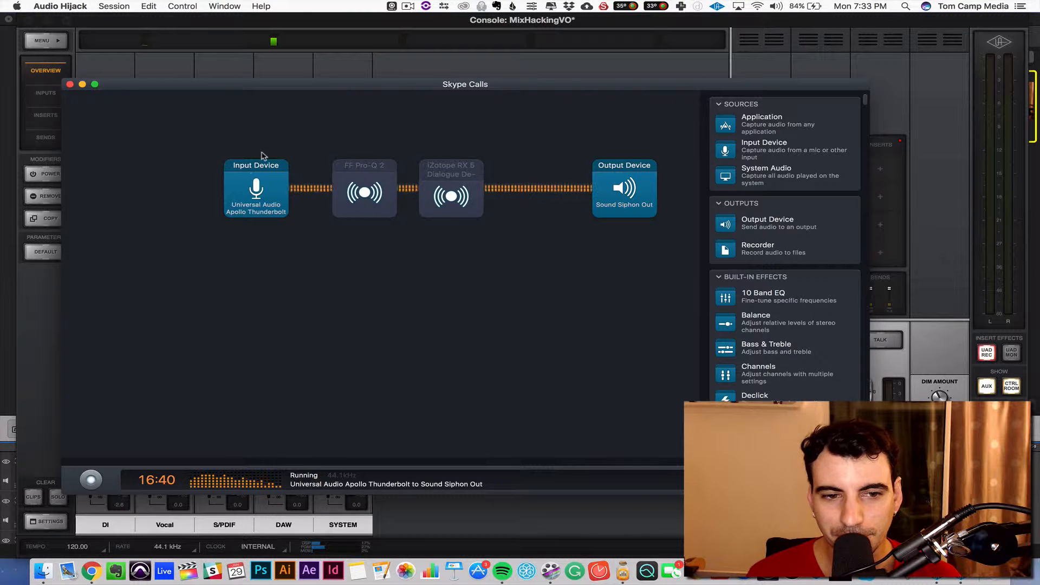
Examine the audio device choices and channels of the Input Device block, and the settings of the Output Device block.
left_click(270, 207)
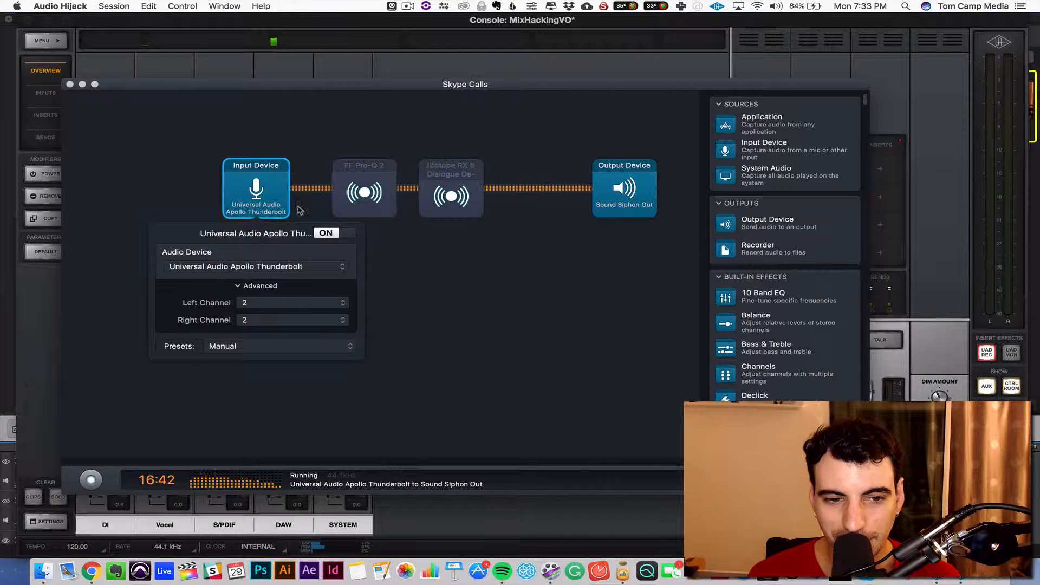
left_click(251, 266)
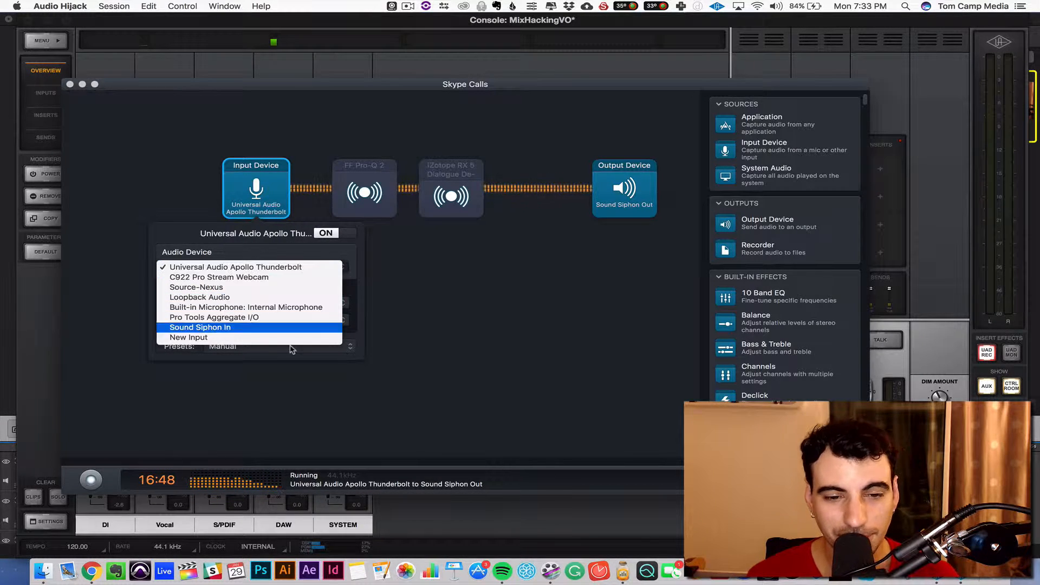
left_click(464, 310)
left_click(405, 246)
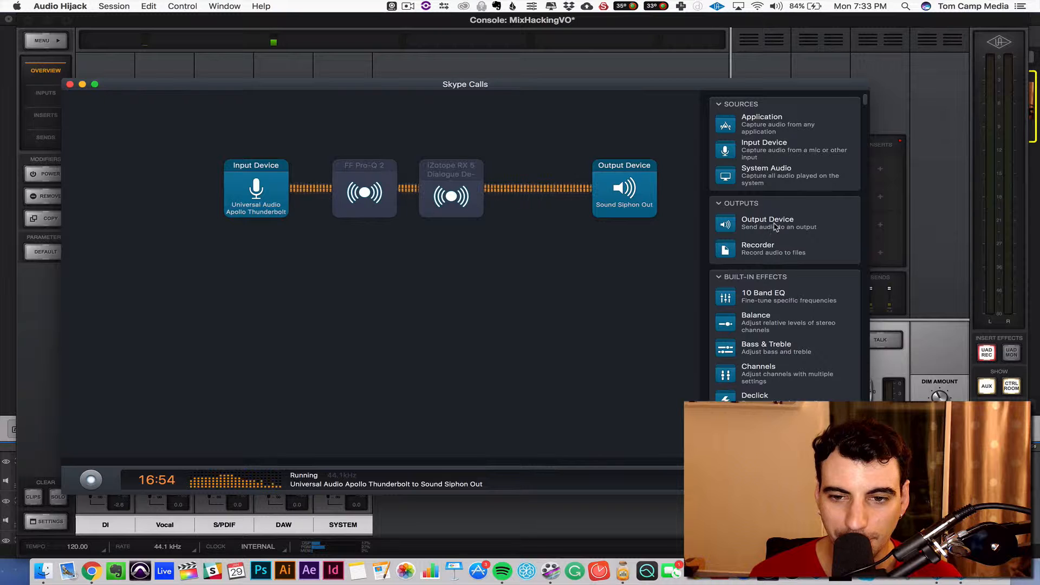
left_click(639, 192)
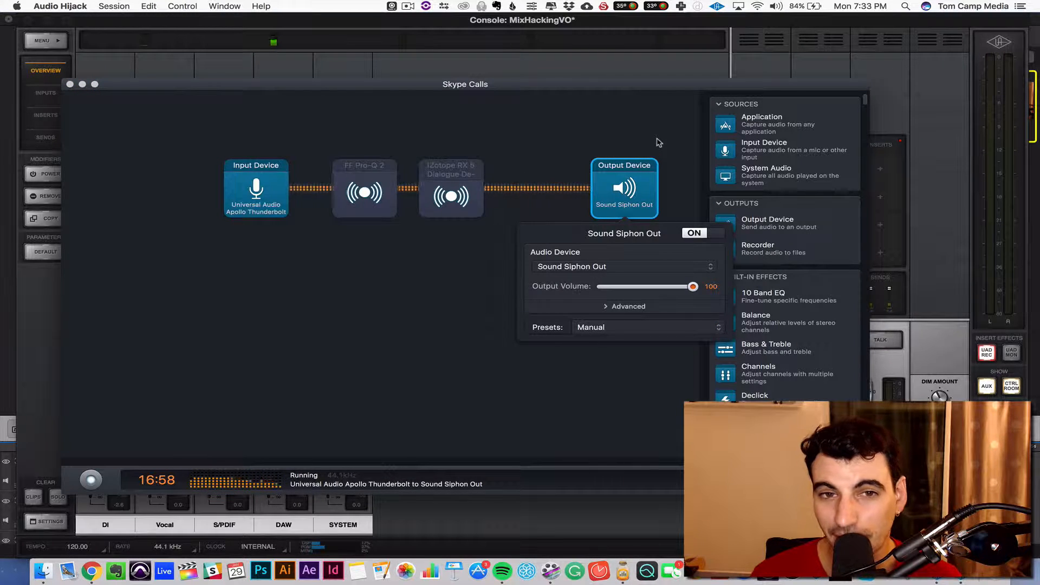
left_click(659, 143)
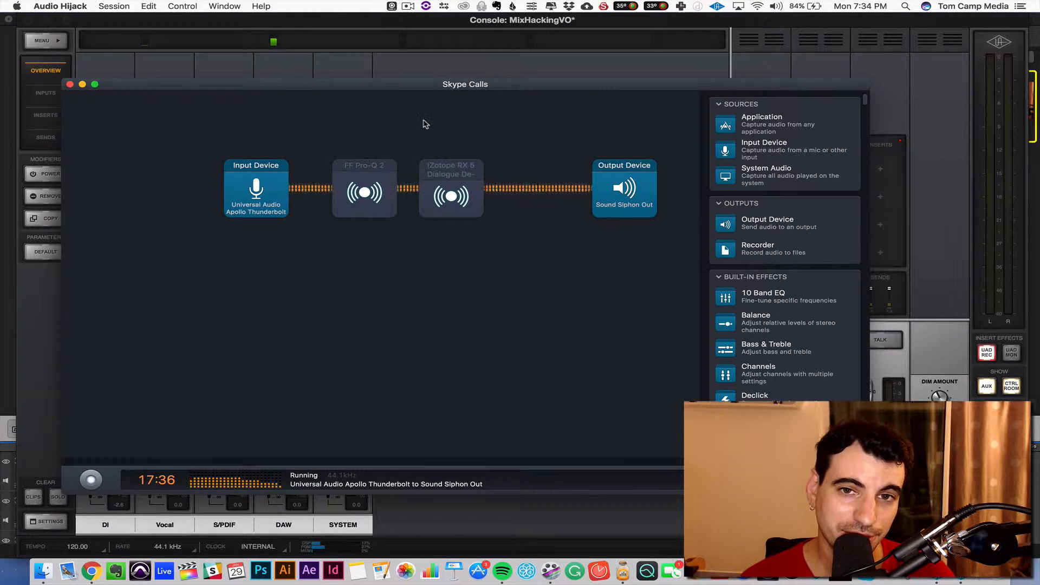
Turn on the FF Pro-Q 2 and iZotope RX 5 Dialogue De-noise effects in the Skype Calls chain.
left_click(366, 213)
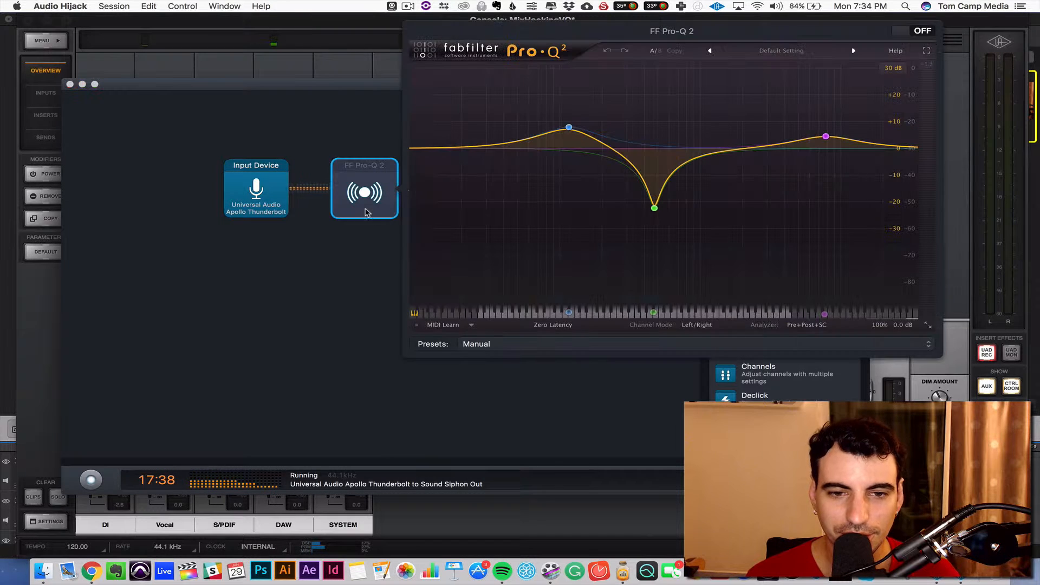
left_click(353, 123)
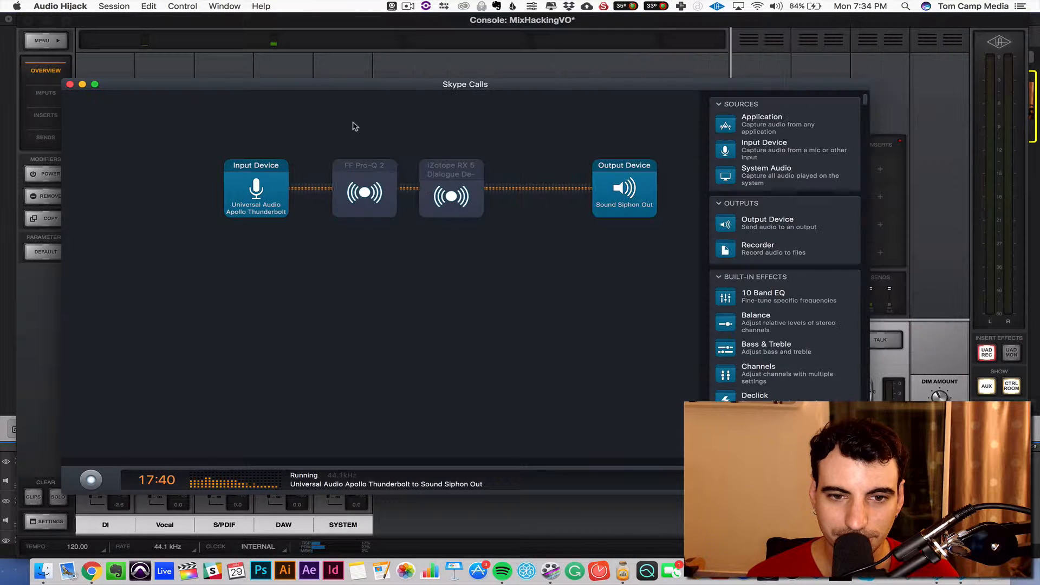
left_click(365, 185)
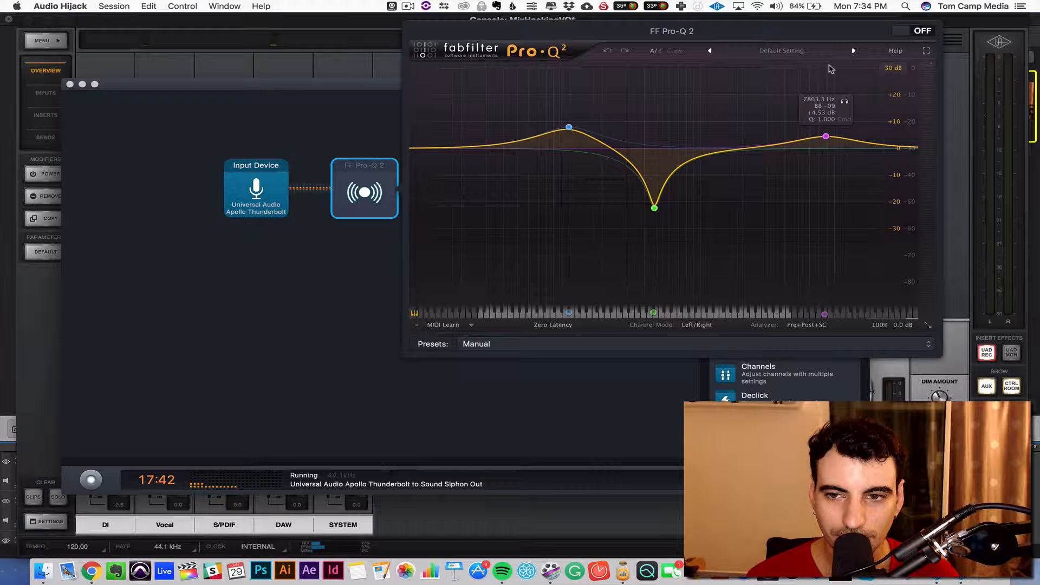
left_click(926, 31)
left_click(379, 261)
left_click(451, 207)
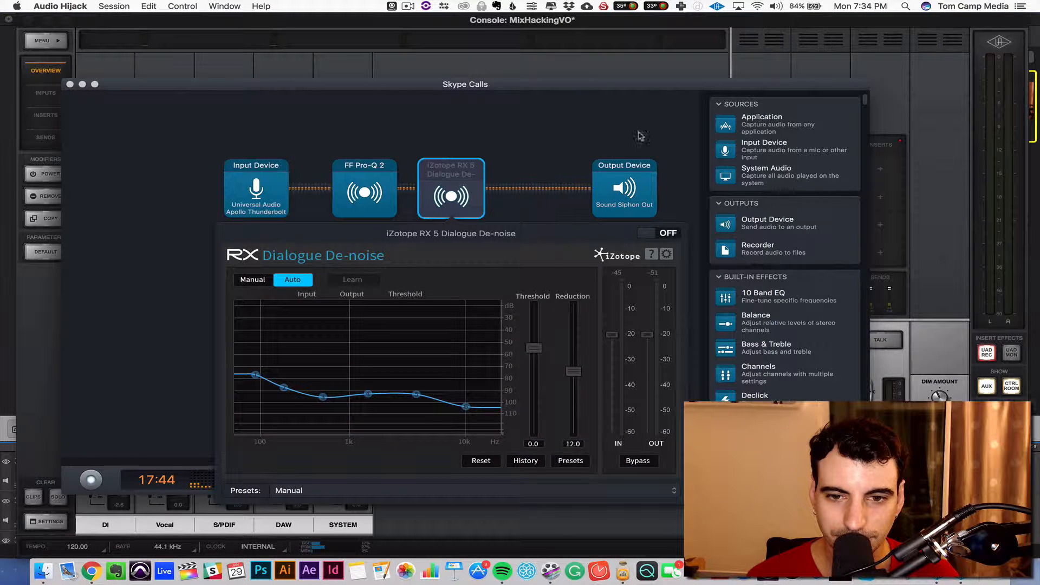
left_click(504, 132)
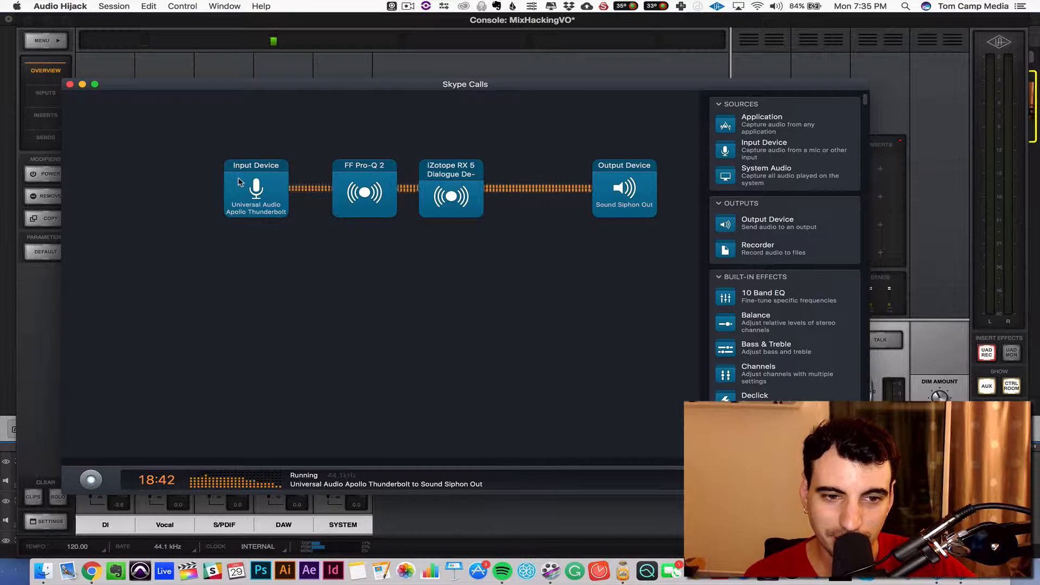
Review the settings of the FF Pro-Q 2, iZotope RX 5 Dialogue De-noise and Output Device blocks in turn.
left_click(358, 181)
left_click(395, 362)
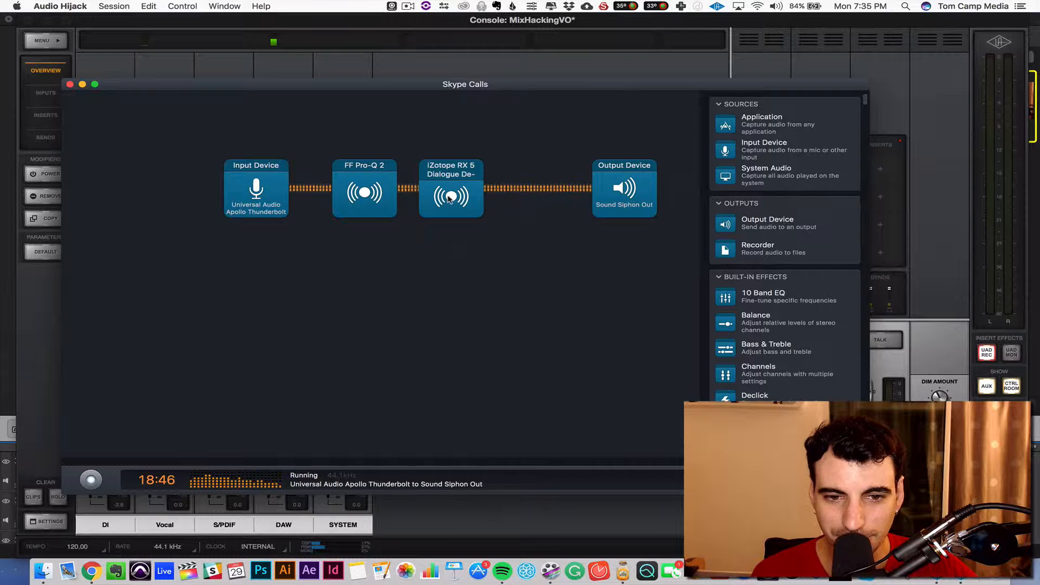
left_click(450, 199)
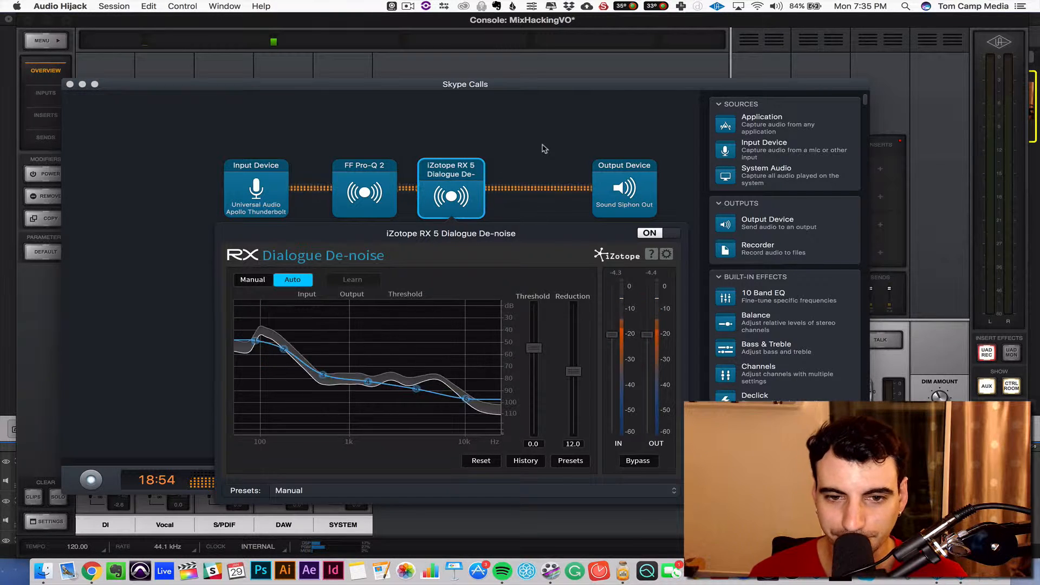
left_click(545, 148)
left_click(610, 199)
left_click(655, 139)
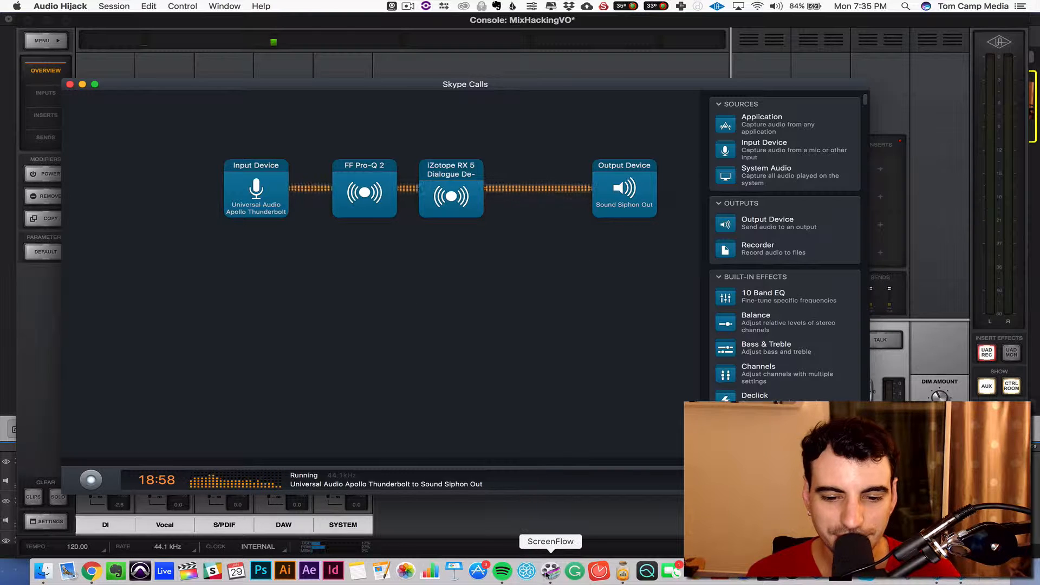
Switch to ScreenFlow and open the new recording setup to check its audio source, and bring the Chrome window forward.
left_click(551, 574)
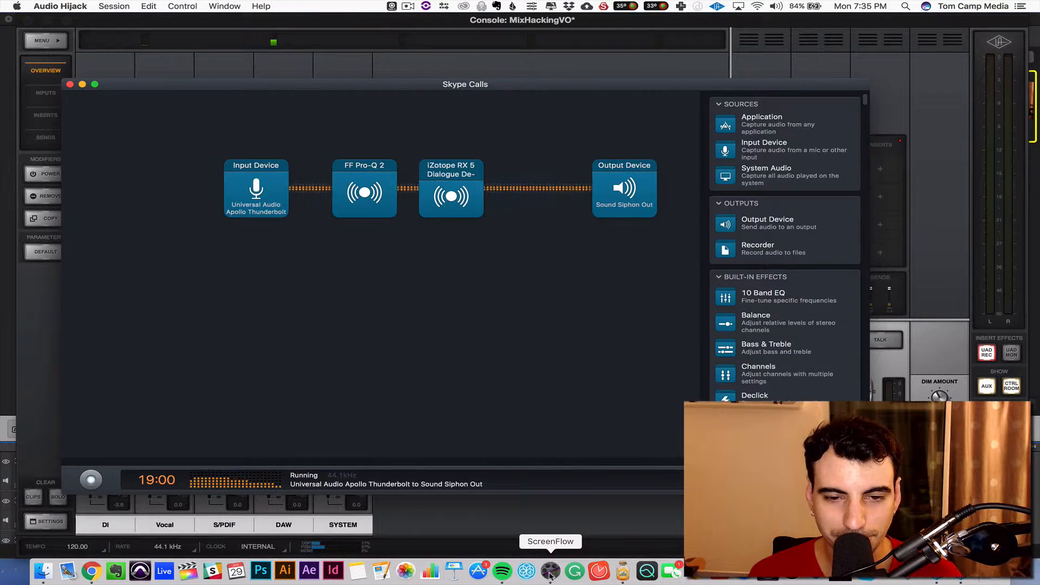
key("super+n")
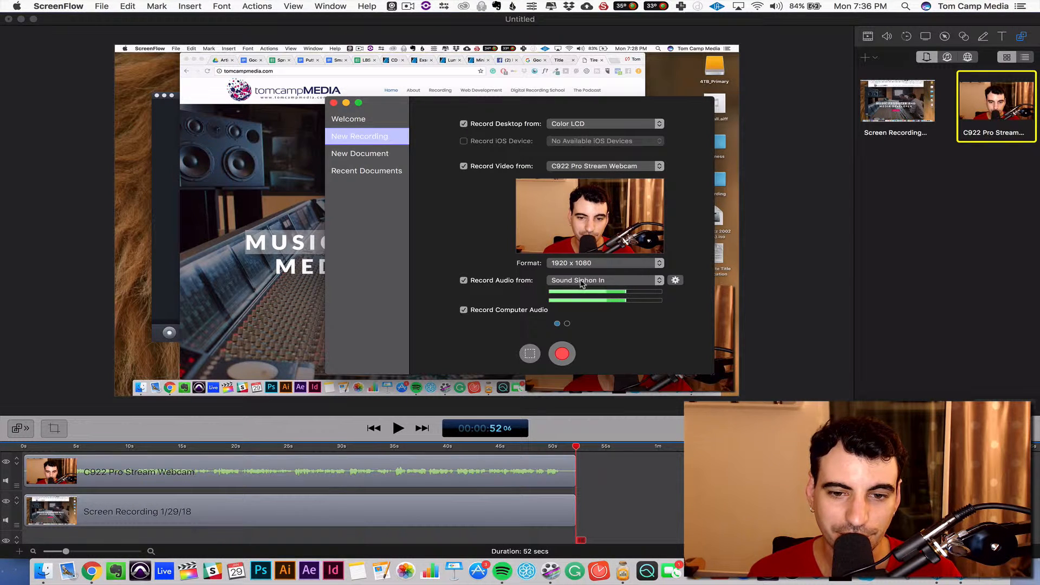
left_click(91, 570)
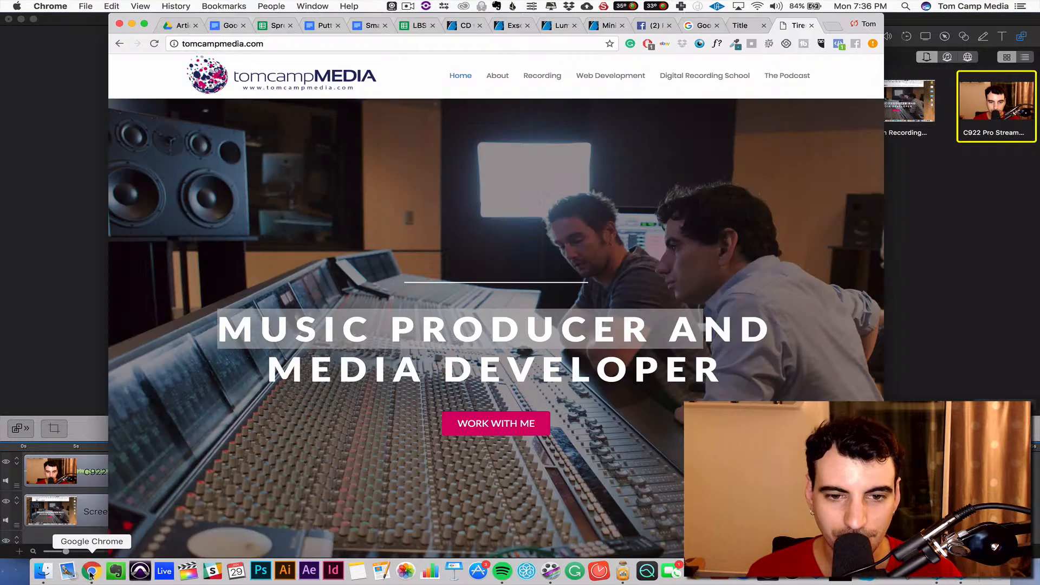
Return to Audio Hijack and switch off both the FF Pro-Q 2 equalizer and the iZotope RX 5 Dialogue De-noise block.
left_click(623, 574)
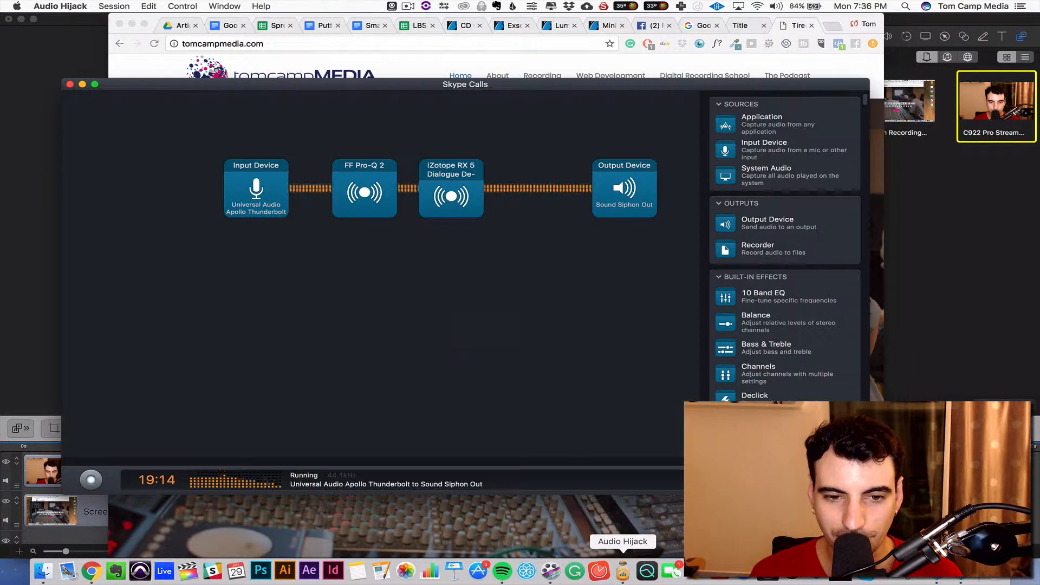
left_click(379, 187)
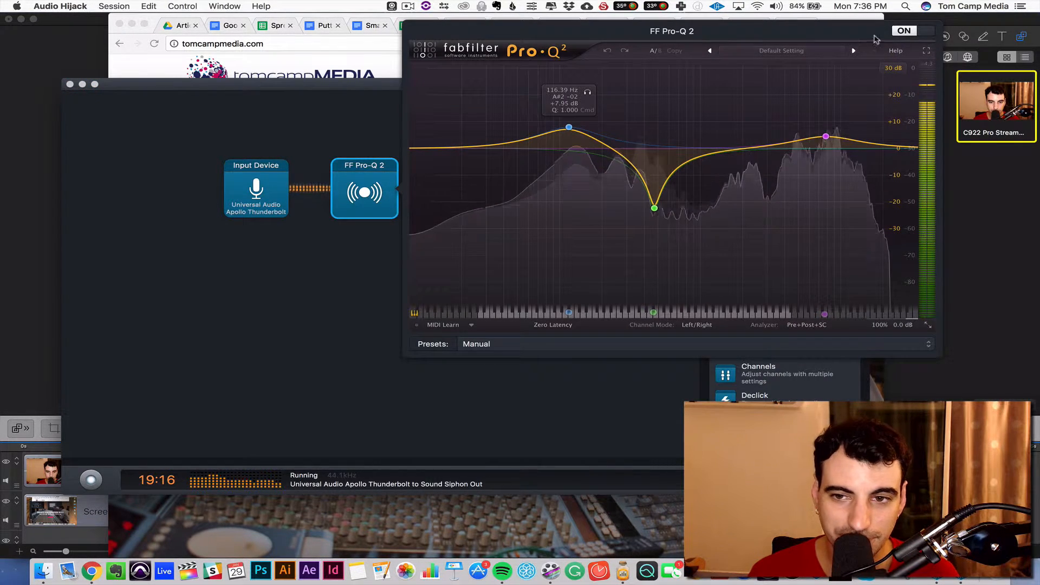
left_click(323, 297)
left_click(451, 192)
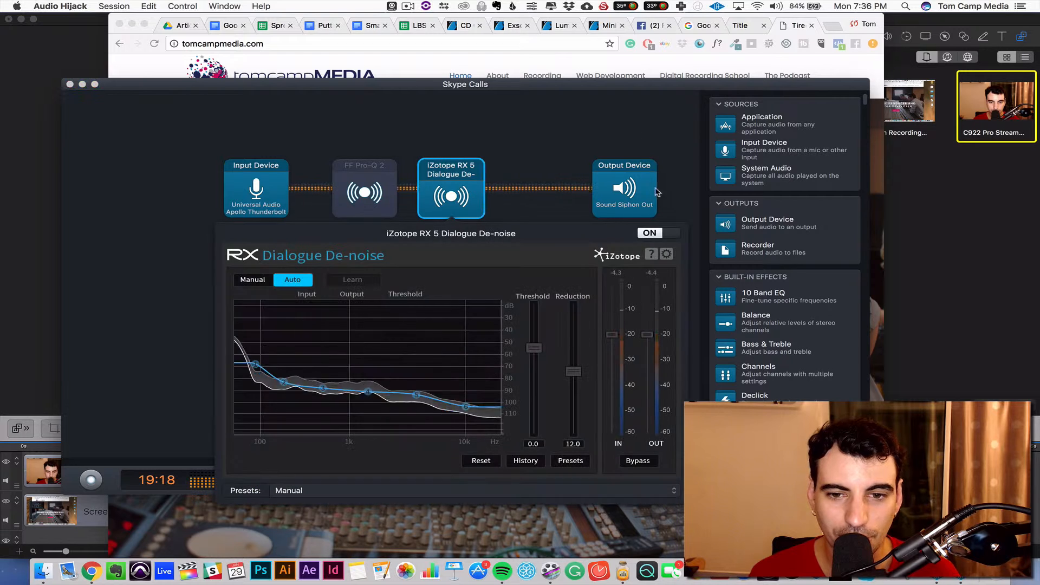
left_click(545, 139)
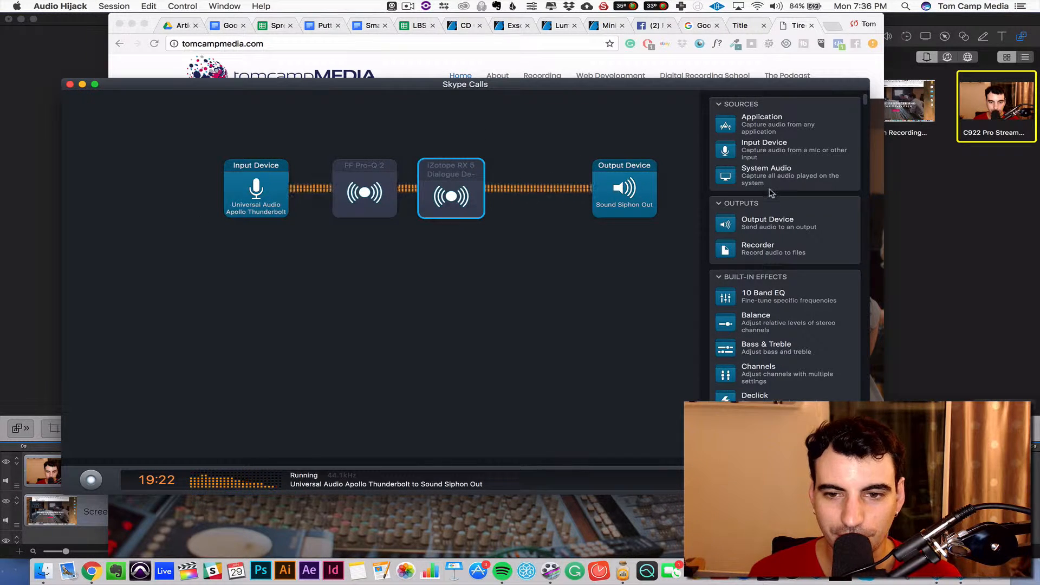
Browse the Audio Unit effects available in the block library.
scroll(772, 195, "down", 8)
scroll(770, 209, "down", 10)
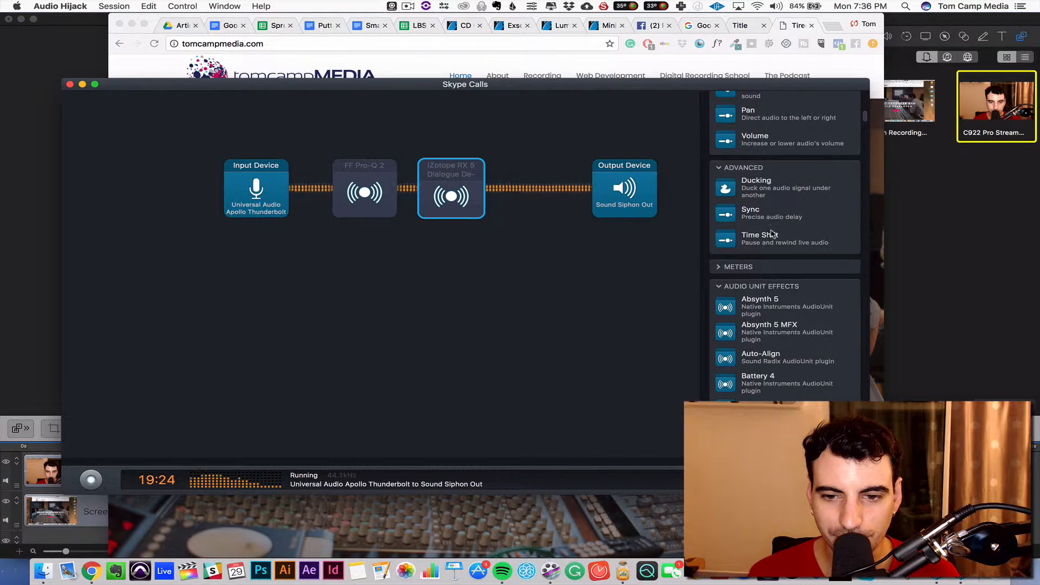
scroll(767, 206, "down", 10)
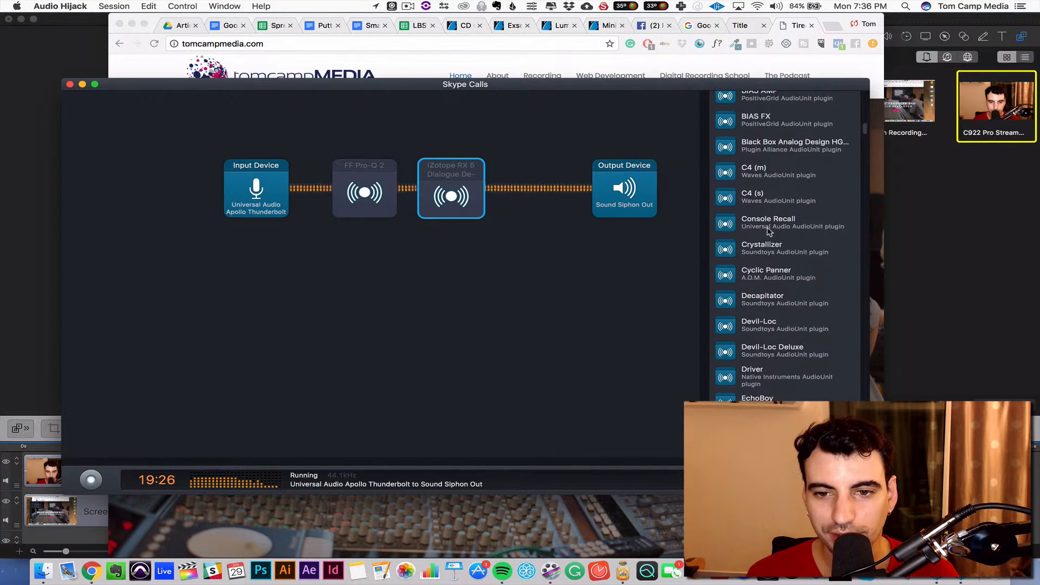
scroll(770, 230, "down", 5)
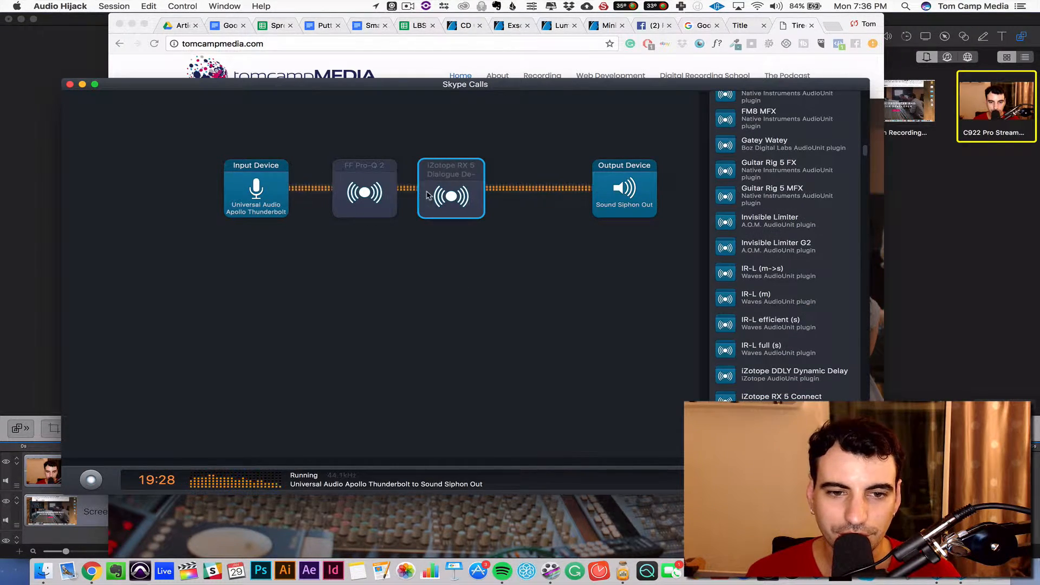
Look through the rest of the Audio Unit effects in the block library, down to the UAD plugins.
left_click(359, 191)
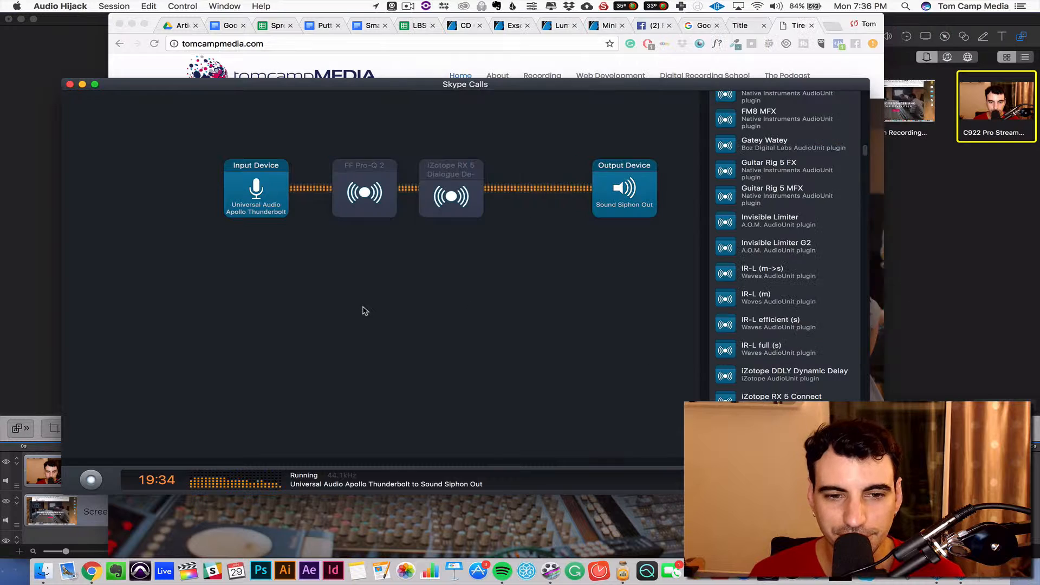
left_click(362, 309)
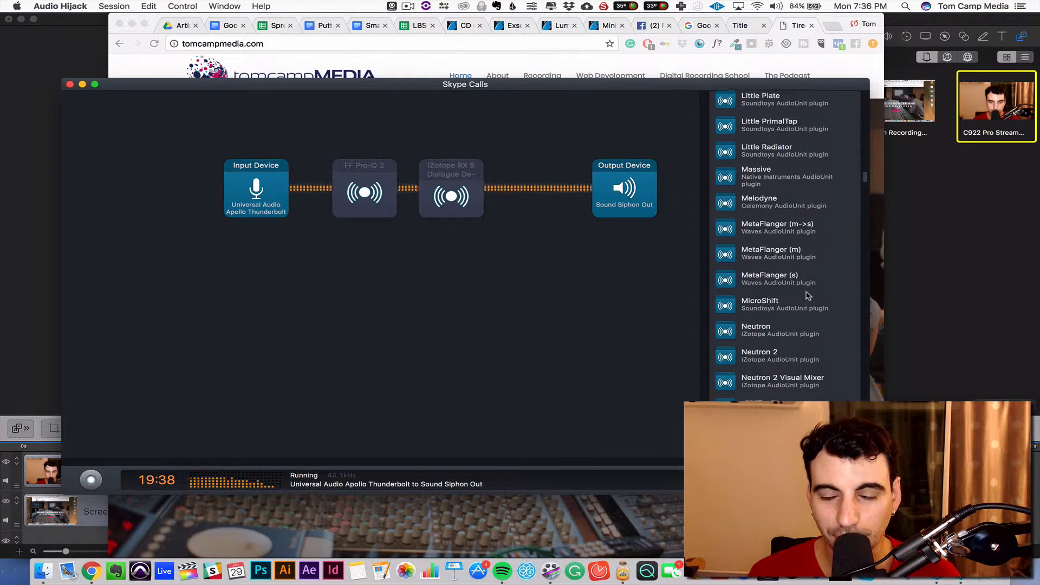
scroll(797, 304, "down", 4)
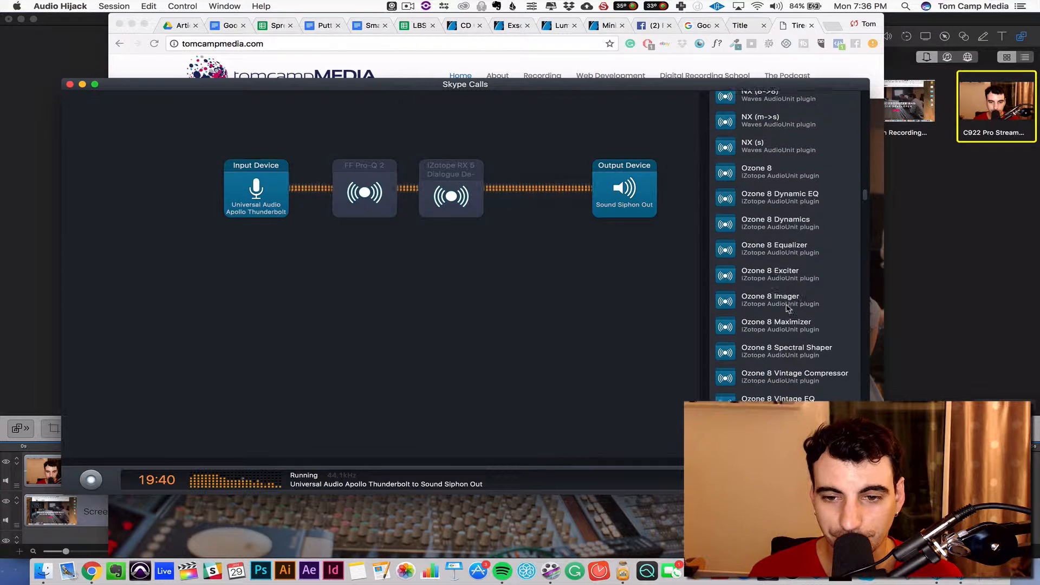
scroll(786, 307, "down", 10)
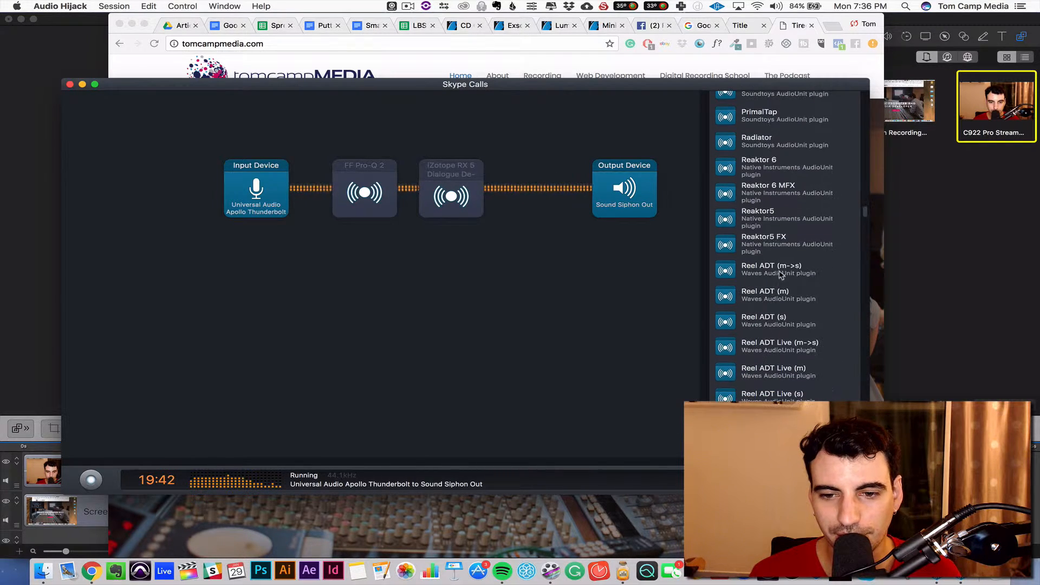
scroll(766, 319, "down", 1)
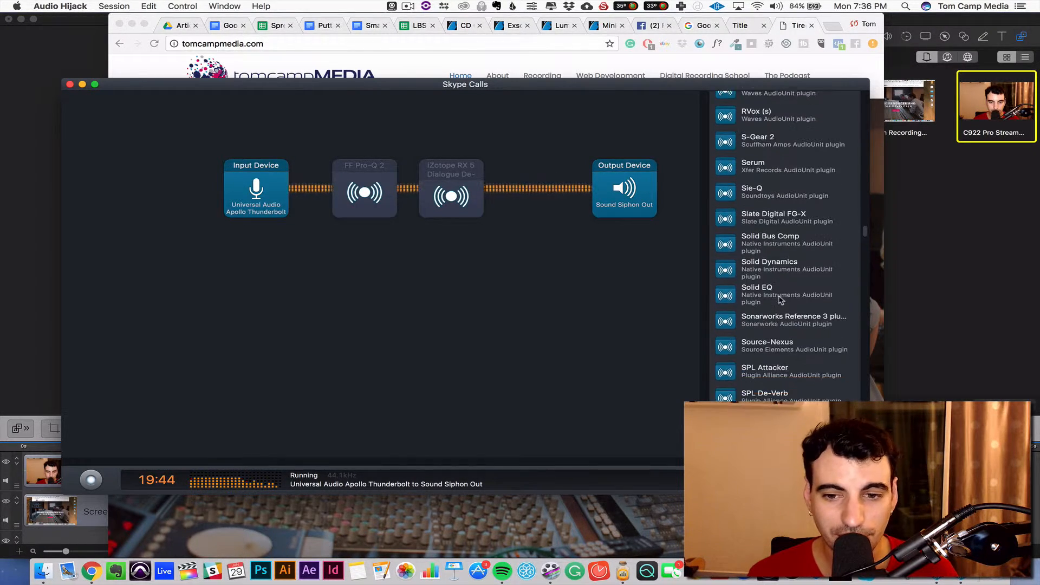
scroll(780, 300, "down", 20)
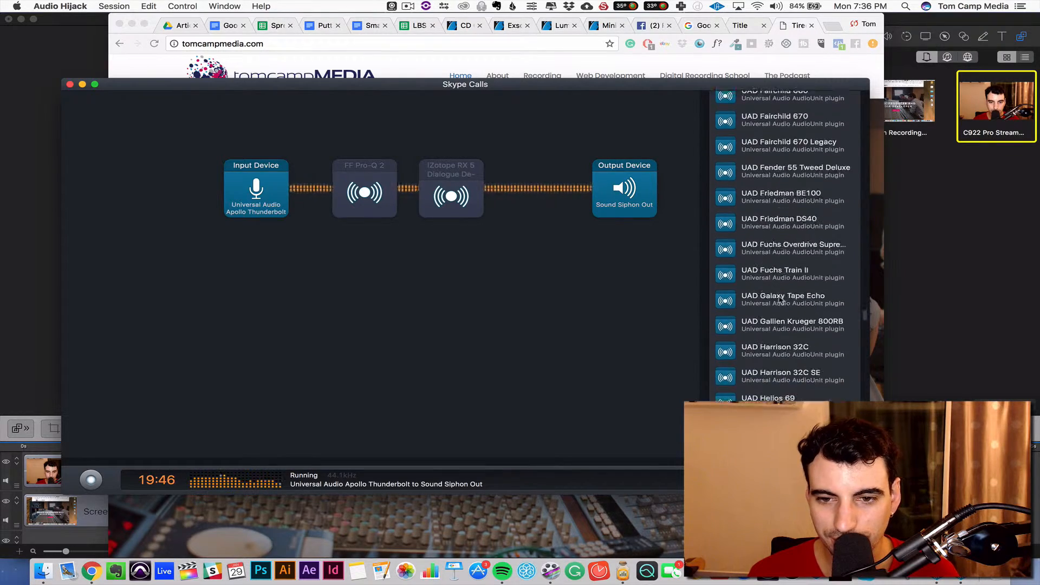
scroll(780, 299, "down", 15)
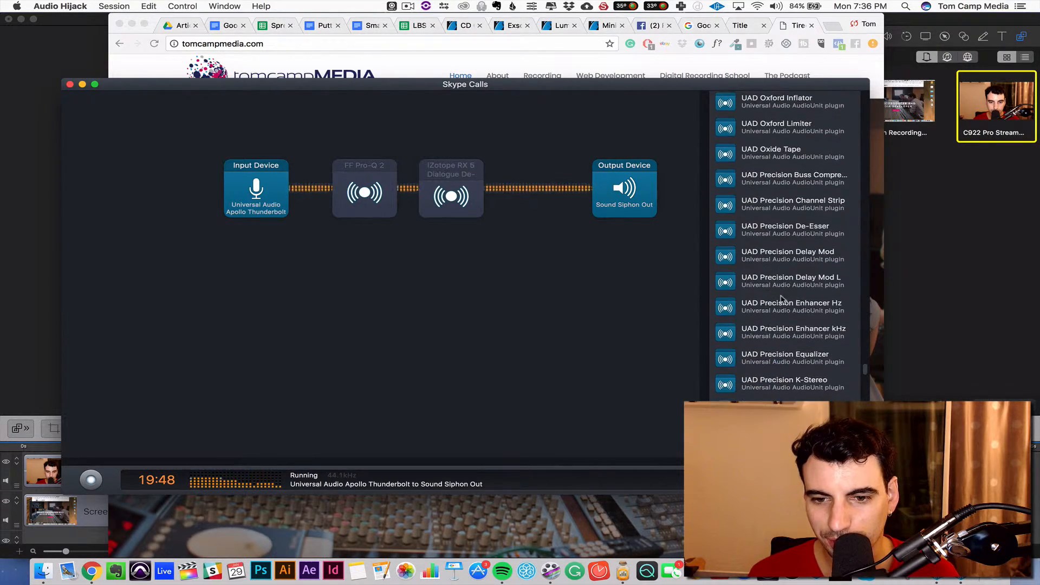
scroll(780, 299, "down", 15)
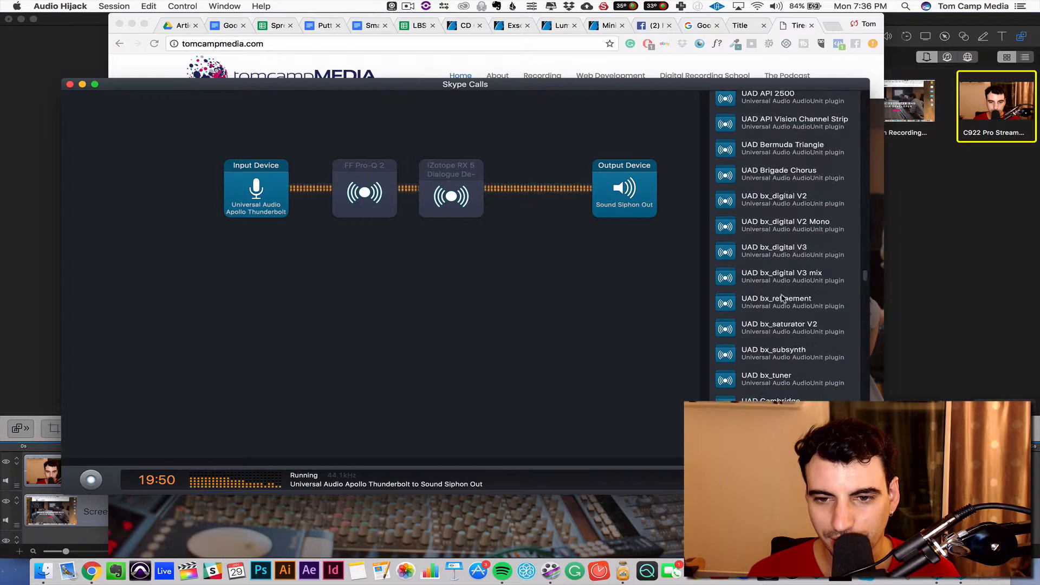
Insert the built-in 10 Band EQ between FF Pro-Q 2 and iZotope RX 5 Dialogue De-noise, and switch it off.
scroll(782, 298, "up", 20)
scroll(782, 298, "up", 5)
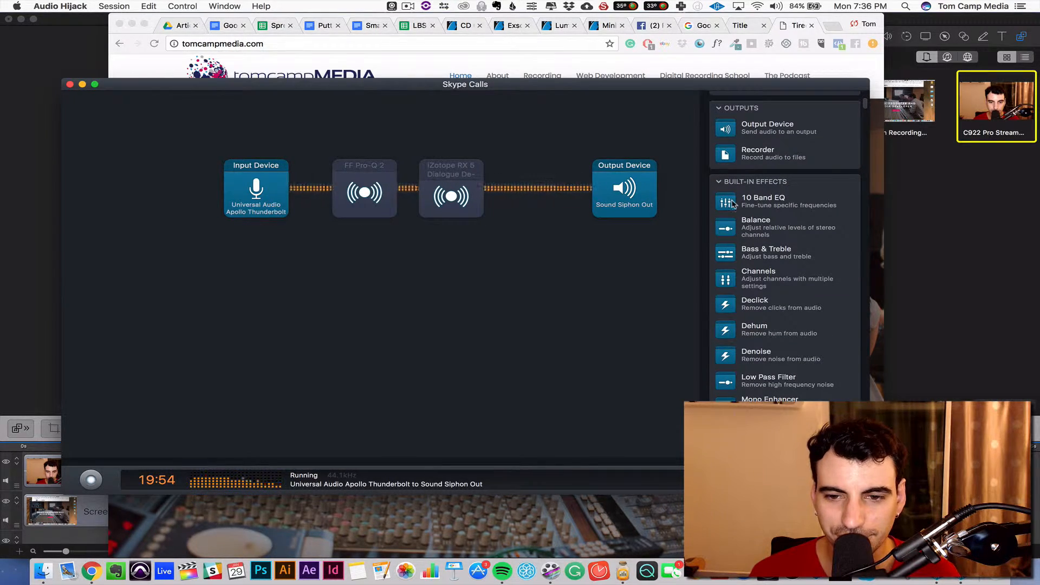
left_click_drag(733, 204, 452, 200)
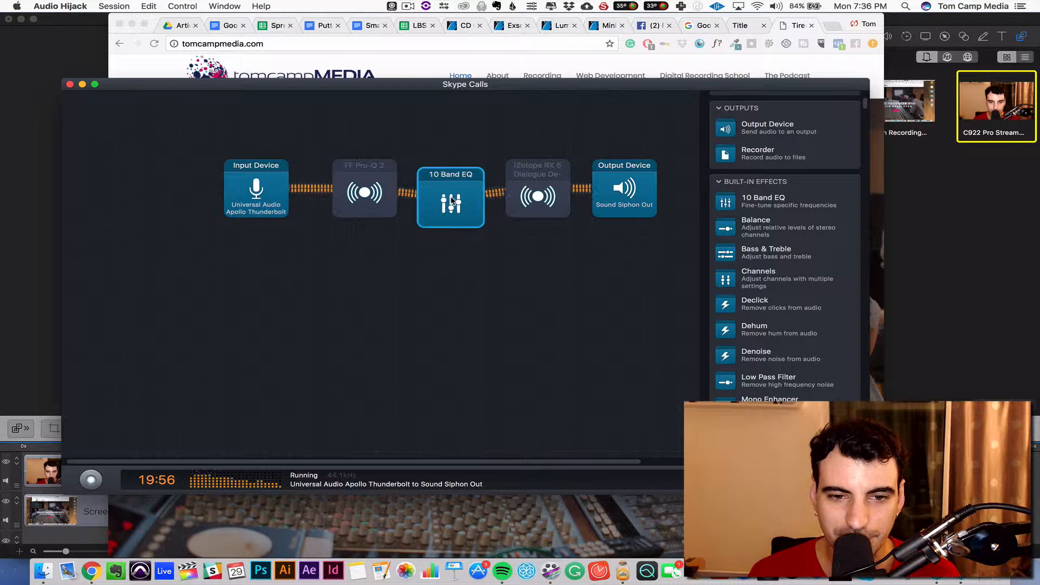
left_click(452, 201)
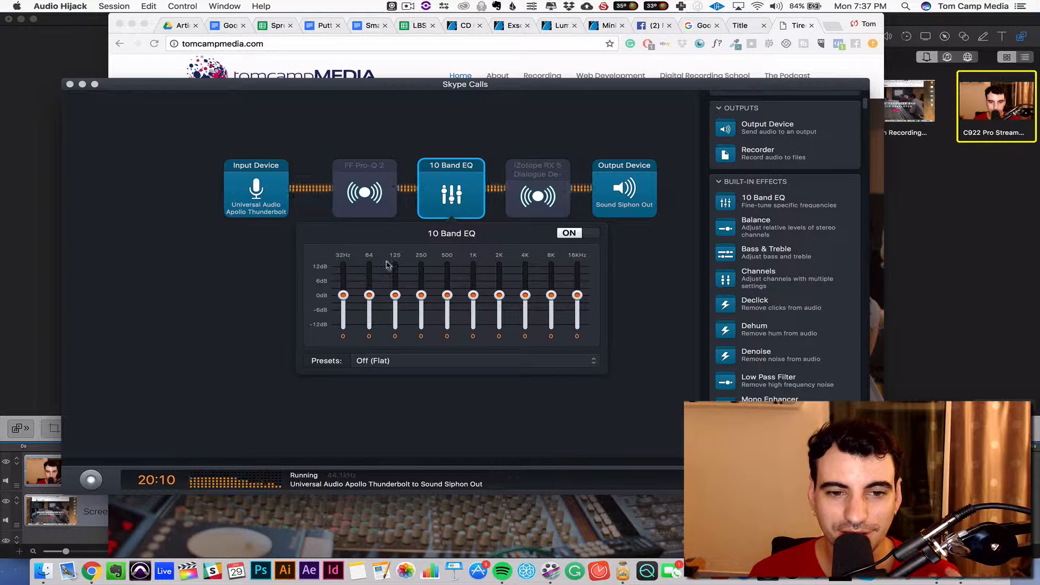
left_click(590, 234)
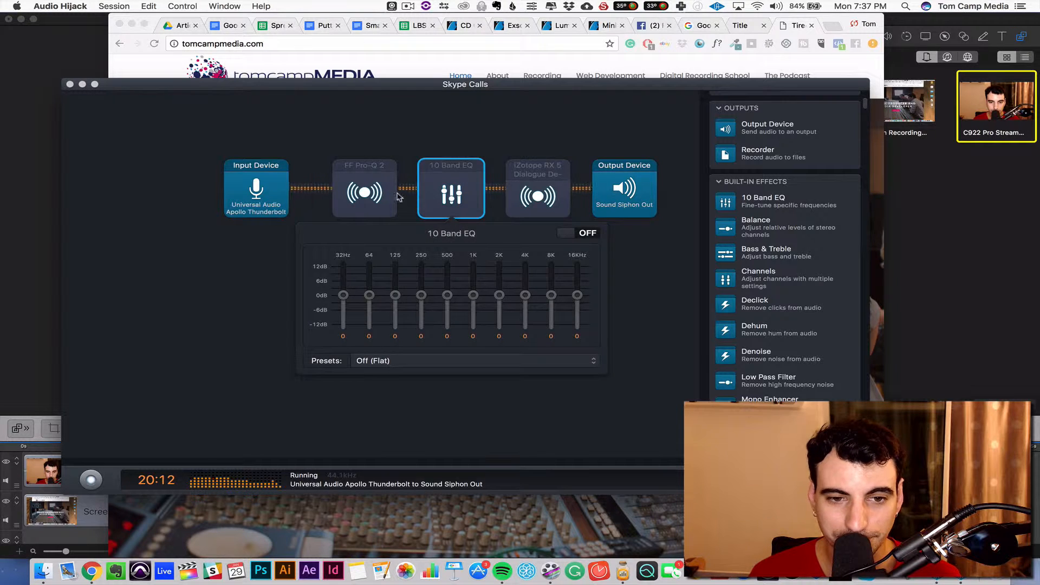
Switch on FF Pro-Q 2 and add a low-shelf band at about 10 Hz and a high-shelf band at the upper end, both near 0 dB.
left_click(398, 196)
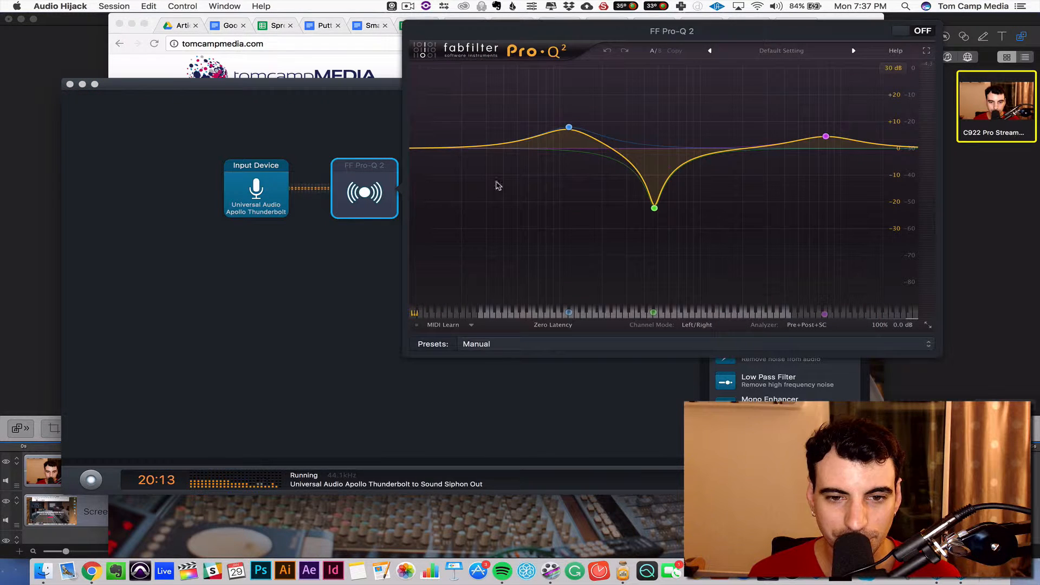
left_click(915, 33)
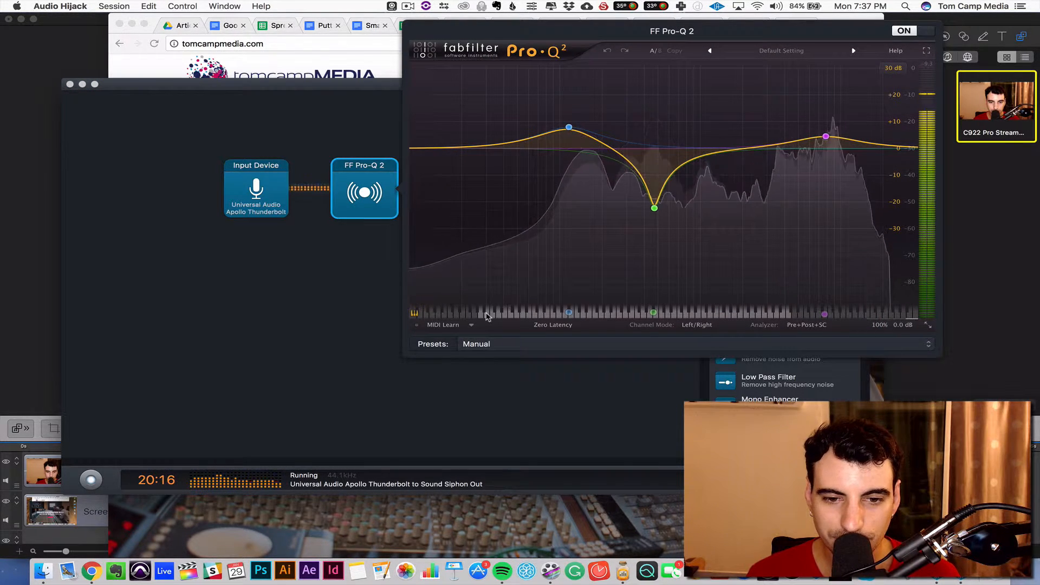
left_click(423, 148)
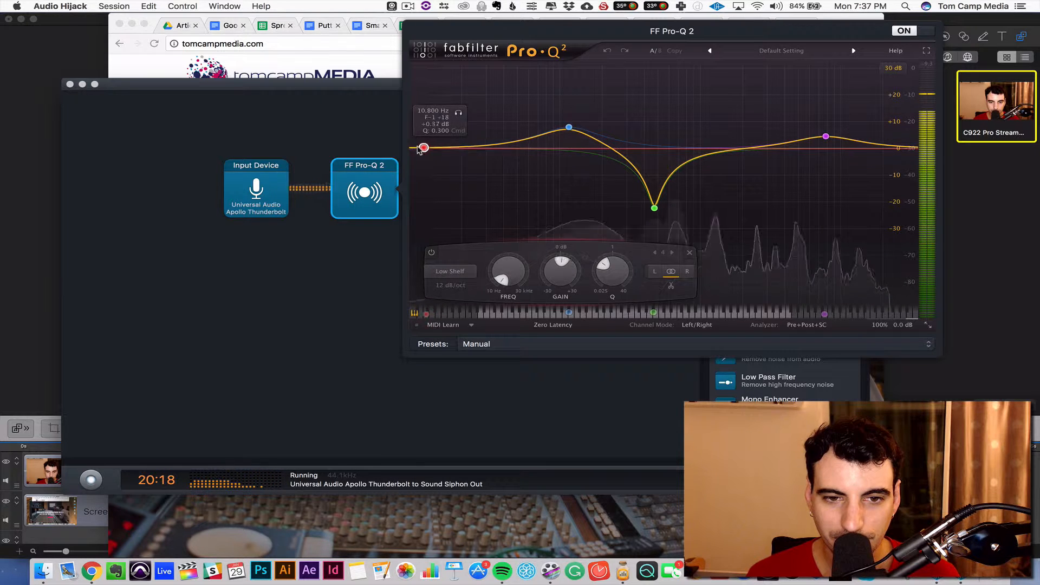
left_click_drag(418, 147, 414, 148)
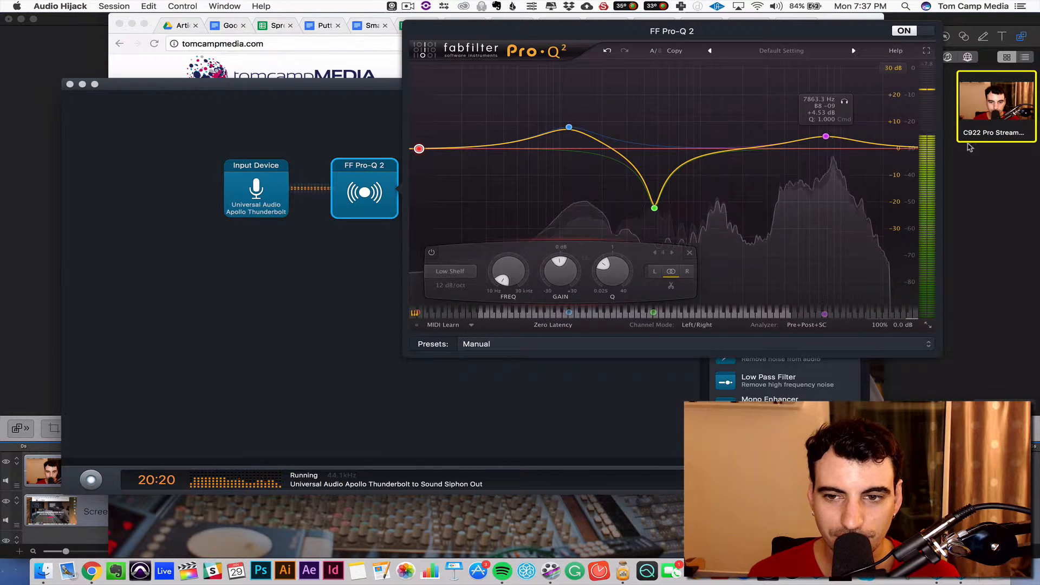
left_click(895, 144)
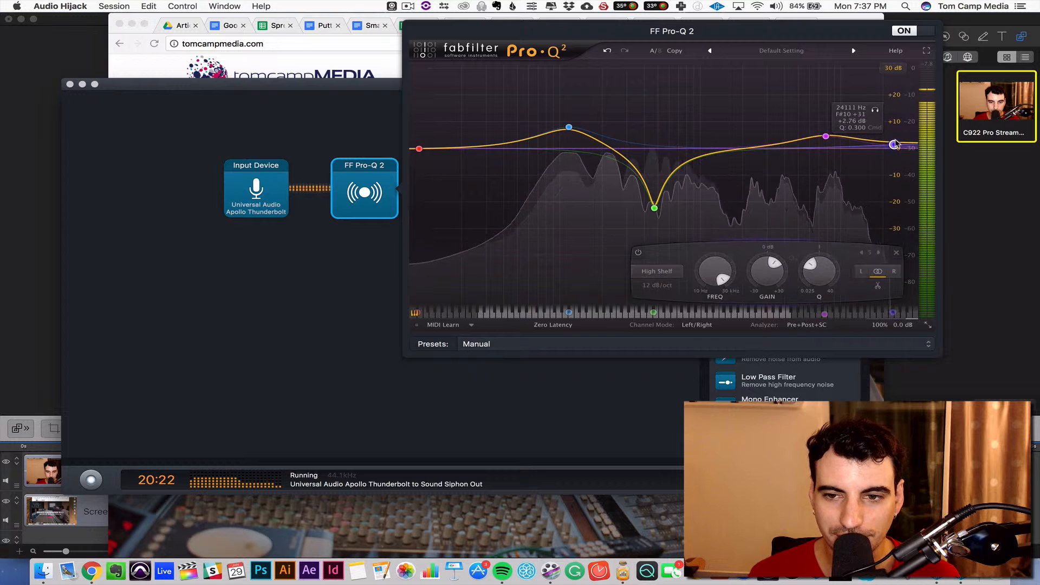
left_click_drag(896, 144, 926, 148)
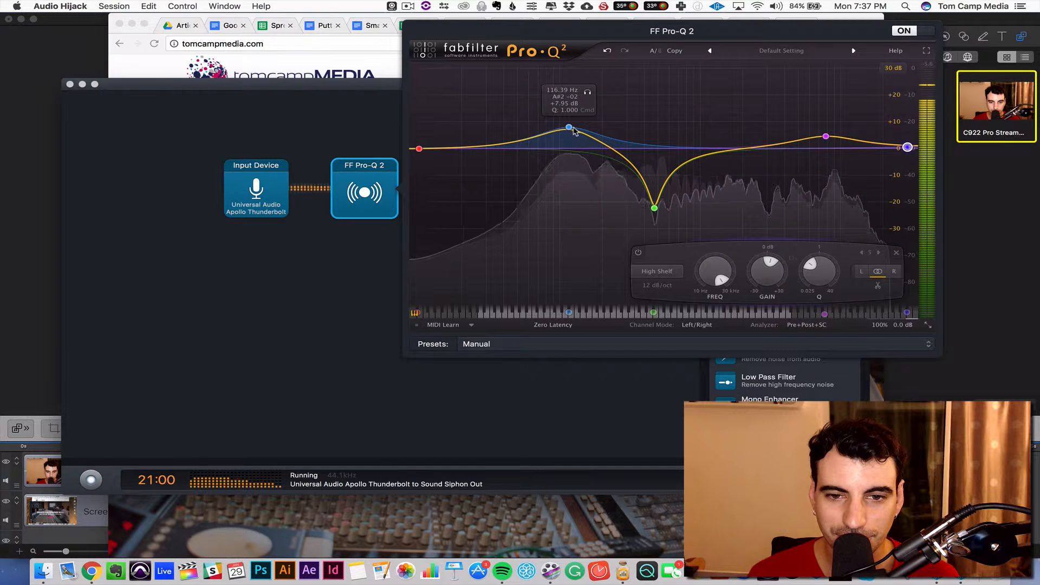
Flatten the low, mid and high bell bands of the FF Pro-Q 2 curve to about 0 dB gain.
left_click_drag(571, 127, 571, 146)
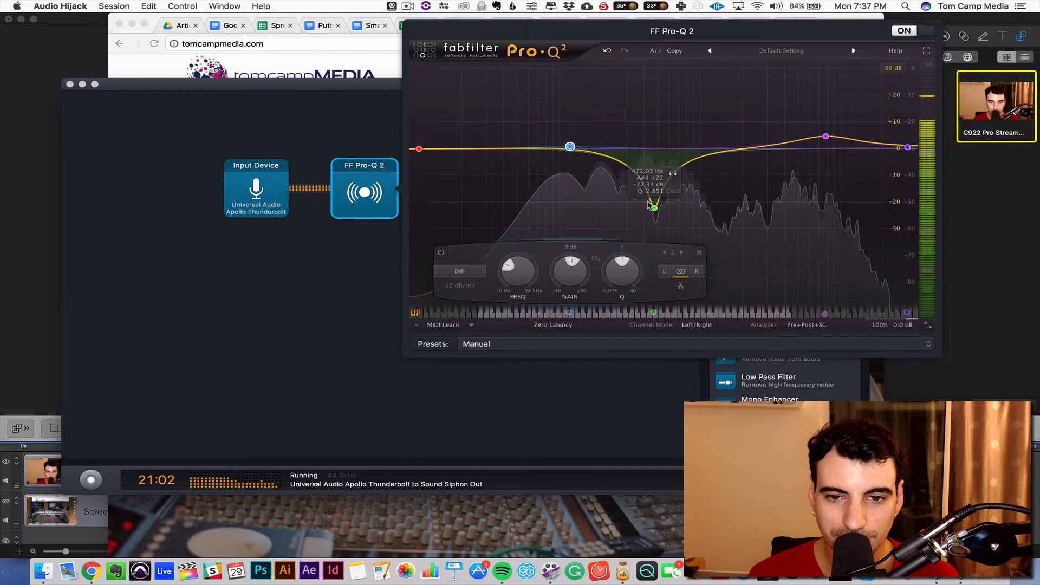
left_click_drag(655, 207, 653, 149)
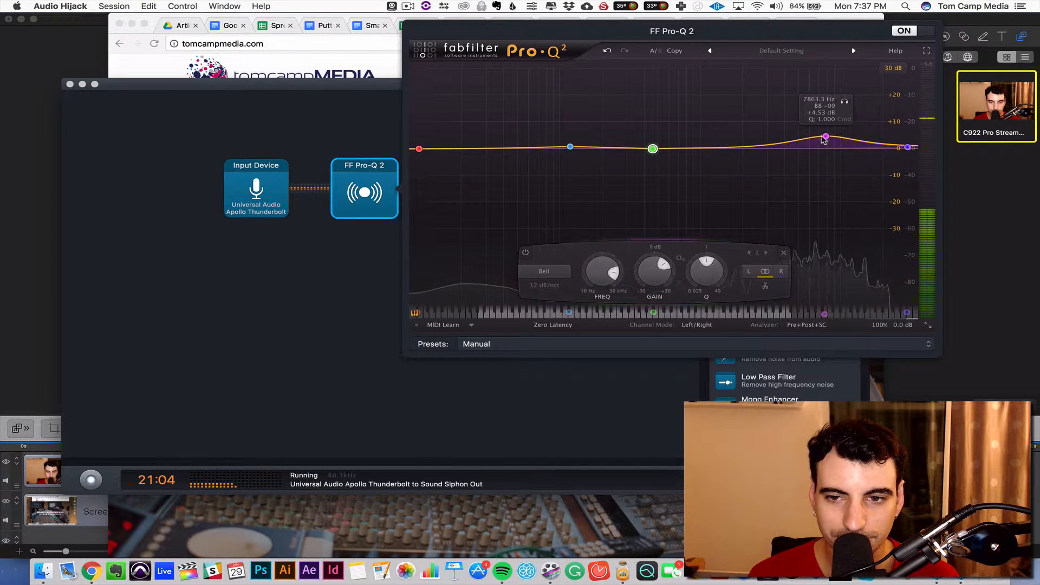
left_click_drag(825, 136, 828, 150)
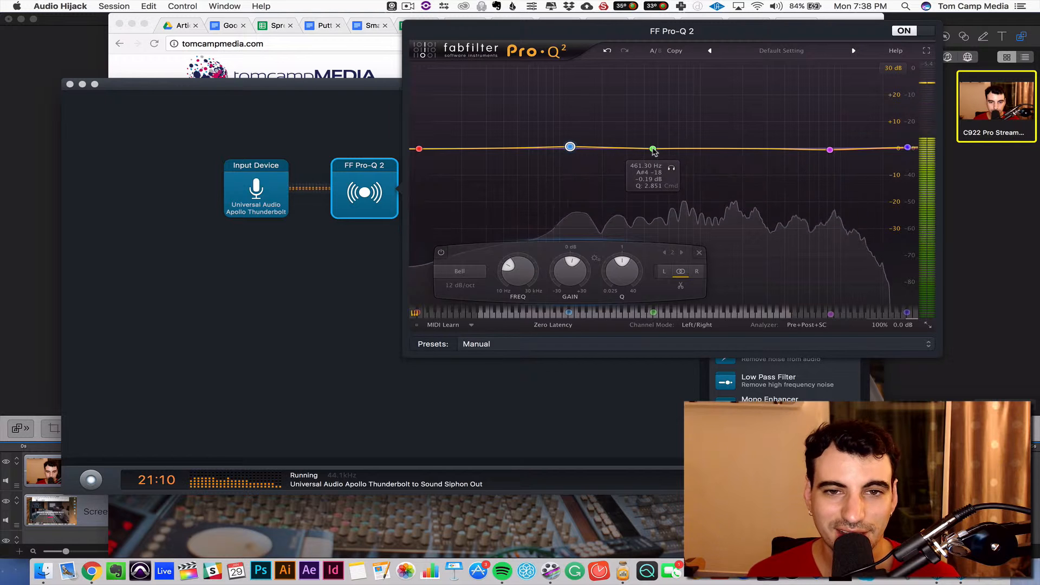
Boost the mid bell band to about +9.8 dB near 499 Hz, trying a Q of 40 and settling on about 2.33.
left_click_drag(653, 150, 658, 84)
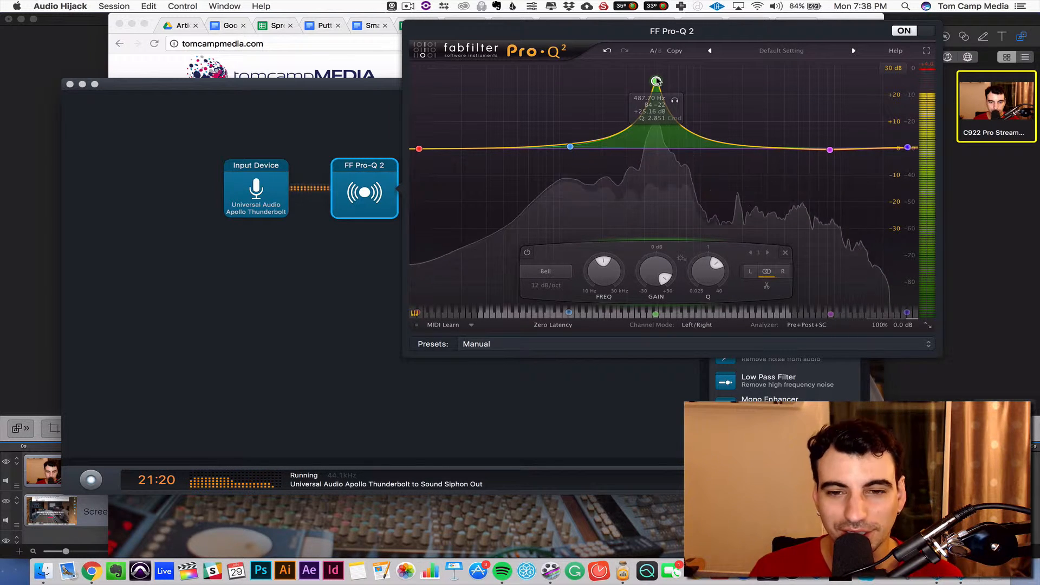
left_click_drag(658, 82, 658, 122)
mouse_move(699, 273)
left_mouse_down()
mouse_move(702, 191)
mouse_move(701, 260)
left_mouse_up()
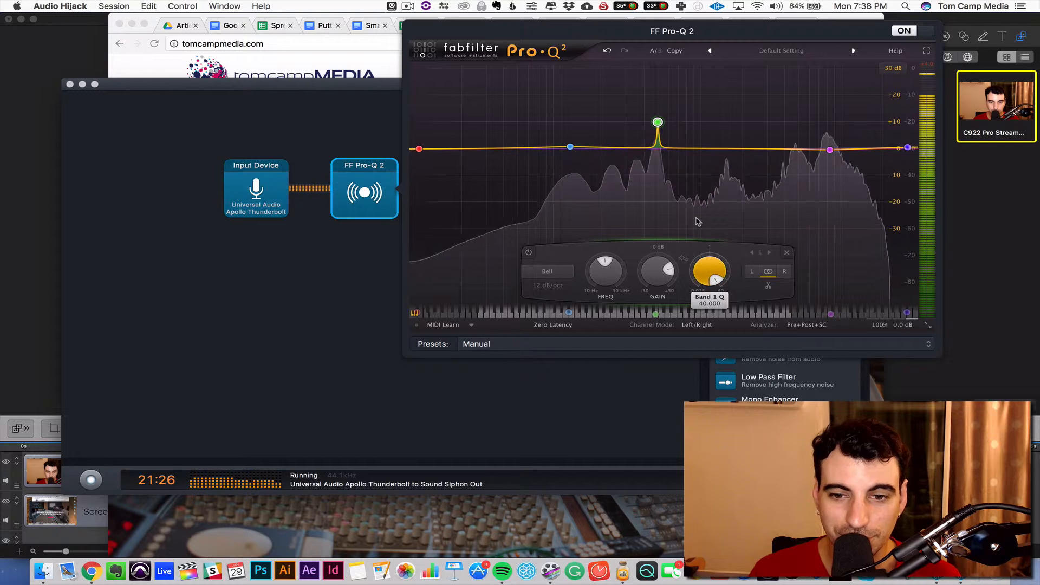
left_click_drag(698, 221, 729, 265)
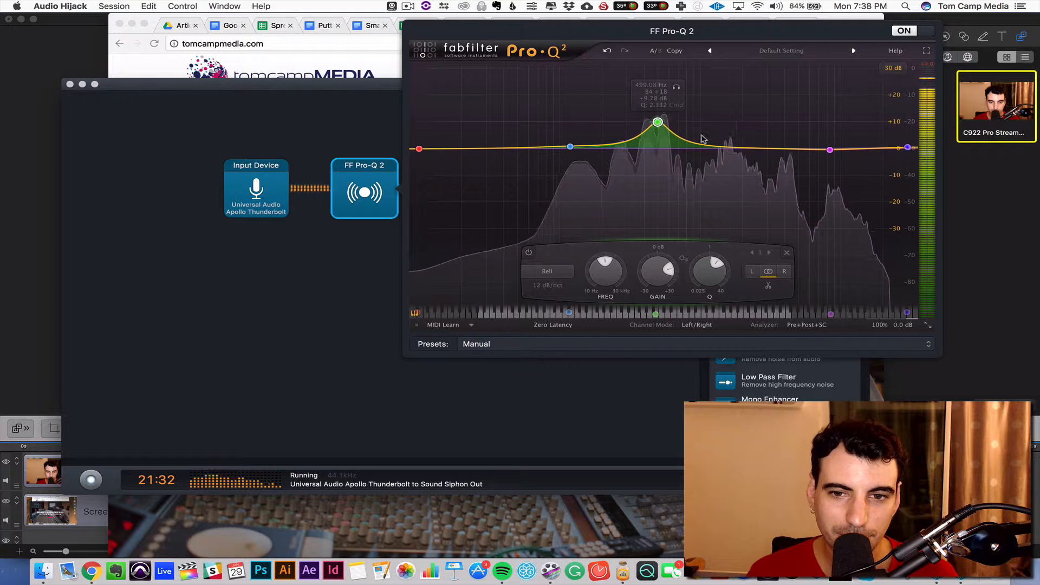
Reshape the curve with a mid cut of about -19.6 dB near 517 Hz, a low boost of about +8.6 dB near 121 Hz, and a moderate high boost.
left_click_drag(658, 122, 660, 201)
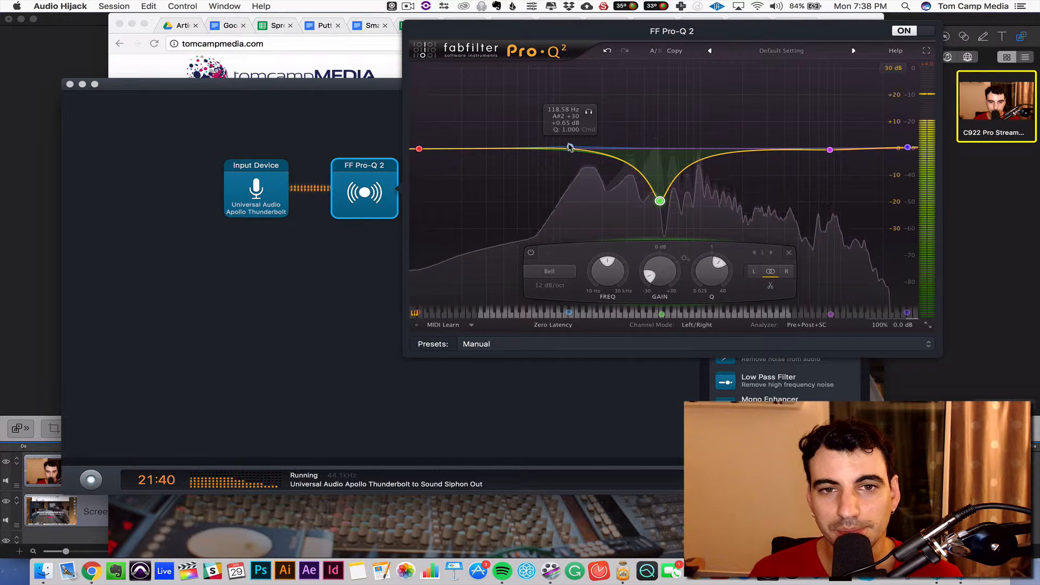
left_click_drag(569, 147, 571, 125)
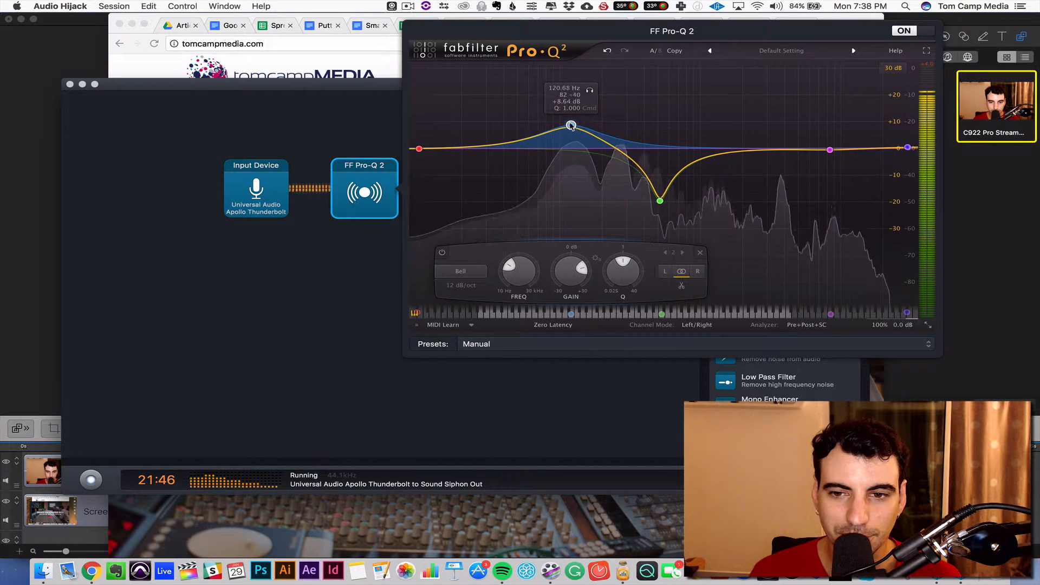
left_click_drag(830, 149, 829, 132)
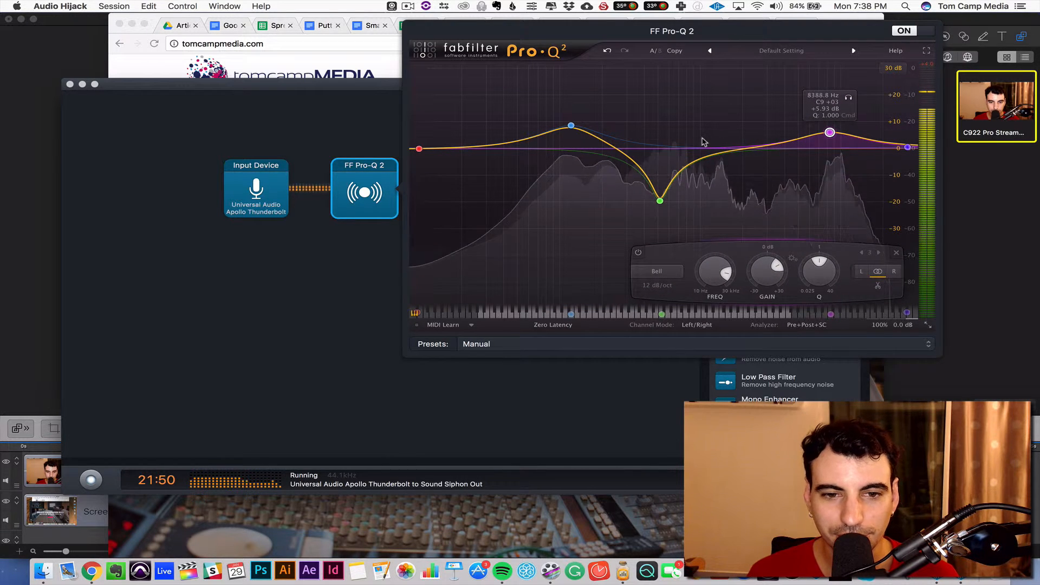
Toggle FF Pro-Q 2 off and on to compare the voice with and without it, and leave it off.
left_click(925, 31)
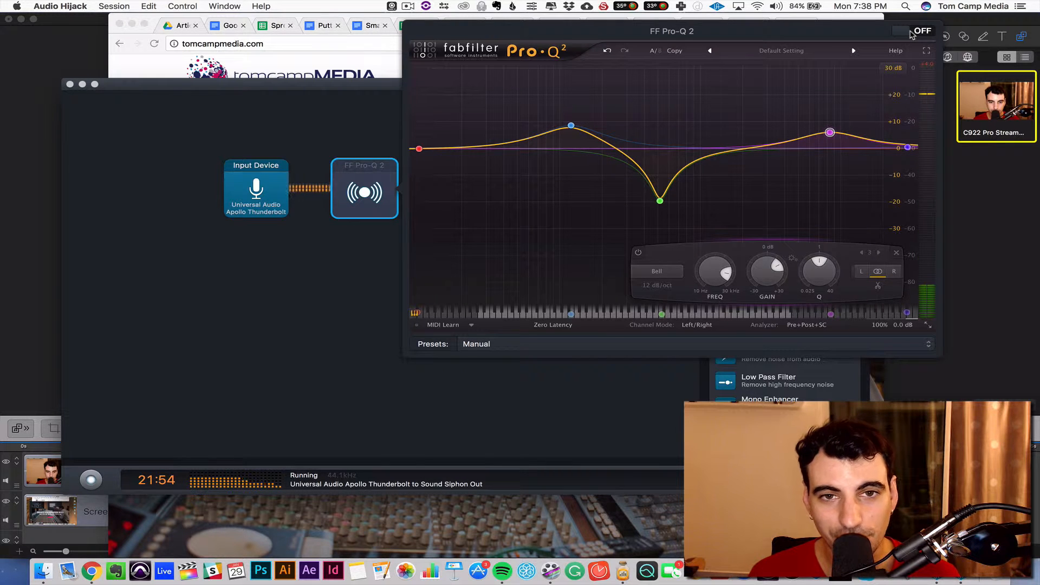
left_click(911, 33)
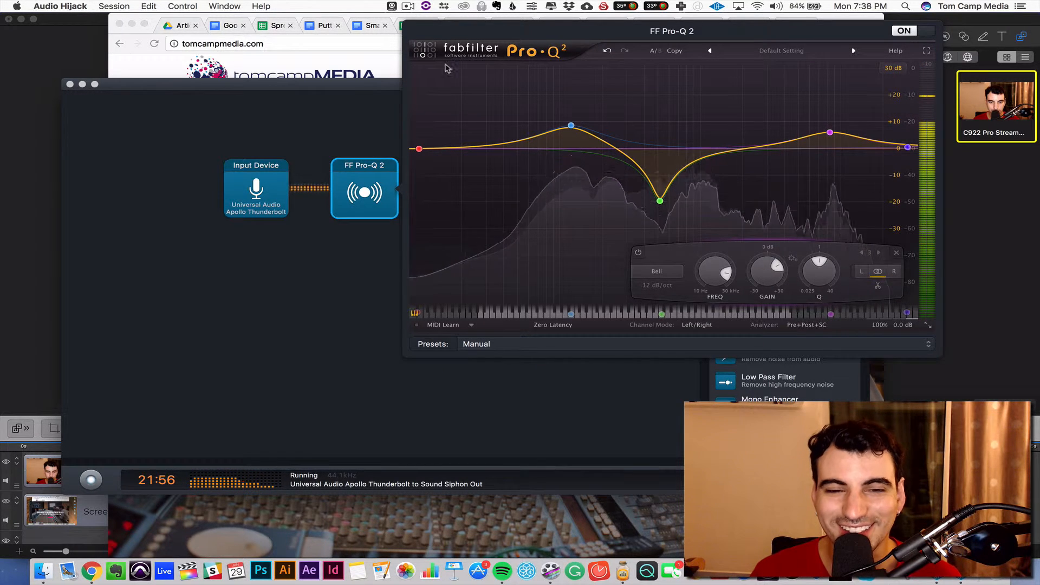
left_click(356, 165)
left_click(365, 181)
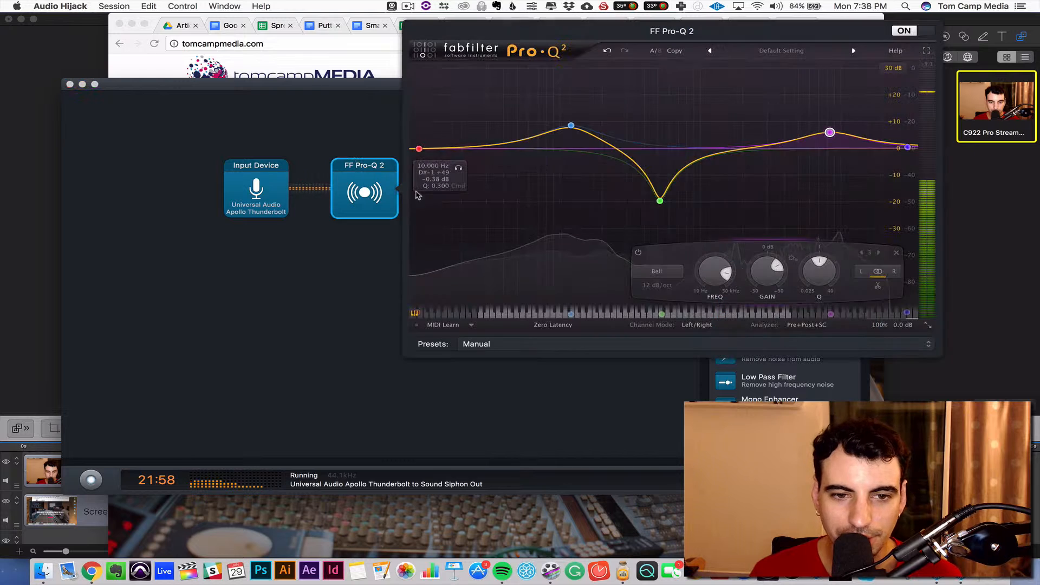
left_click(911, 30)
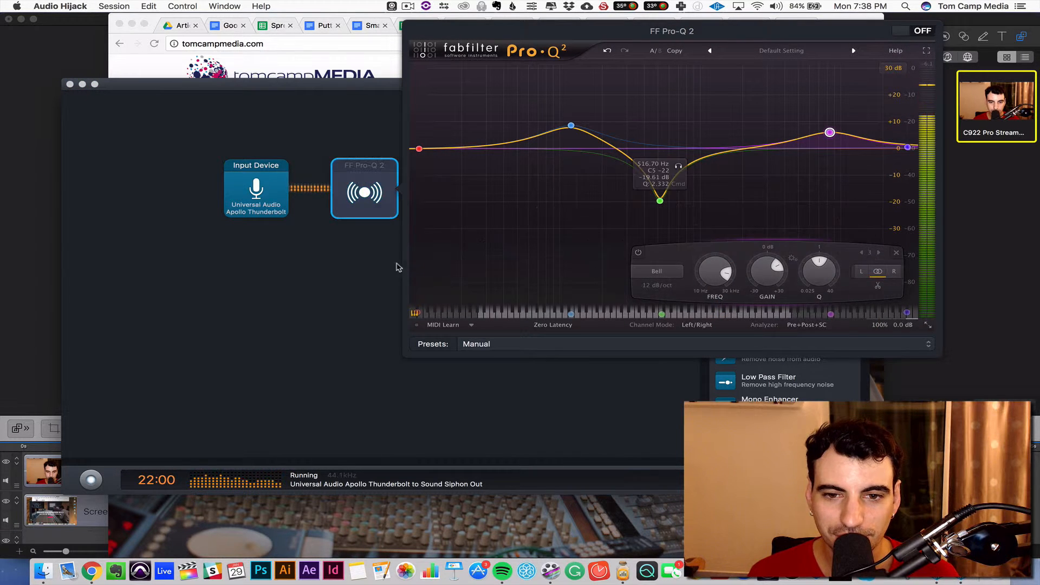
Switch on the 10 Band EQ, set 125 Hz to 4.6 dB, 500 Hz to -6.2 dB and 8K to 4.1 dB, and switch it off to compare.
left_click(396, 264)
left_click(457, 208)
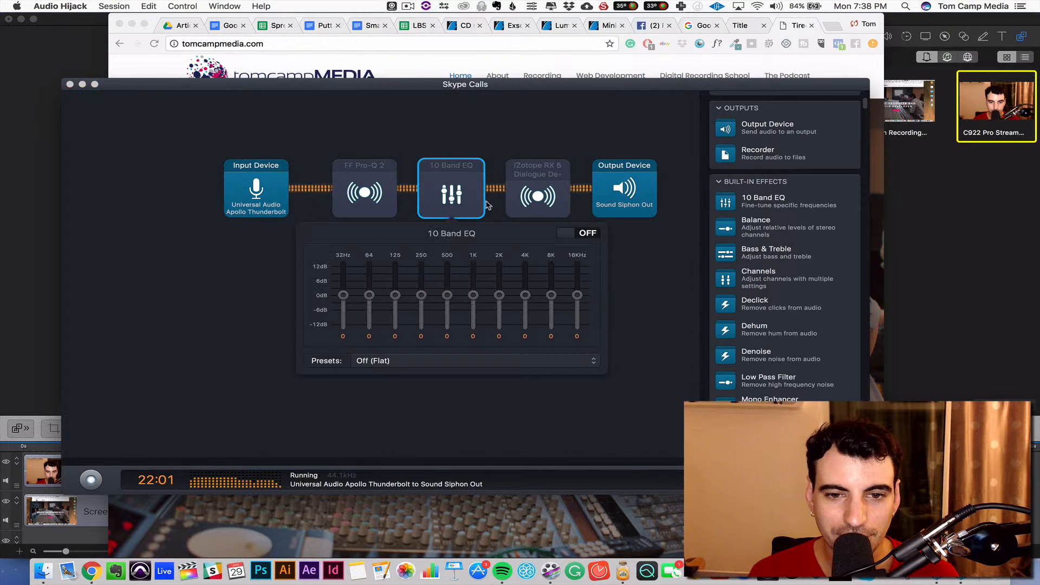
left_click(590, 233)
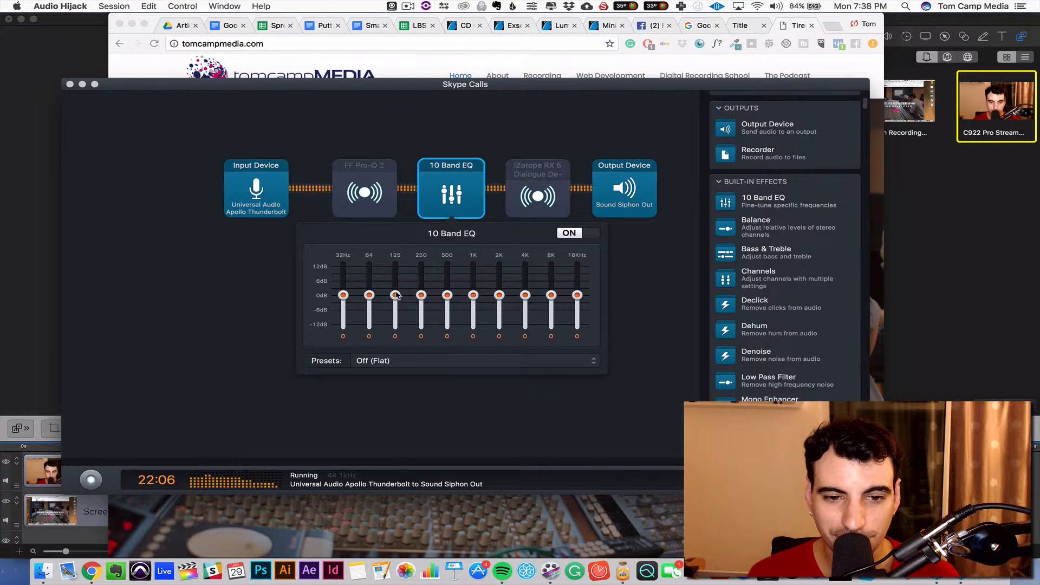
left_click_drag(396, 295, 397, 287)
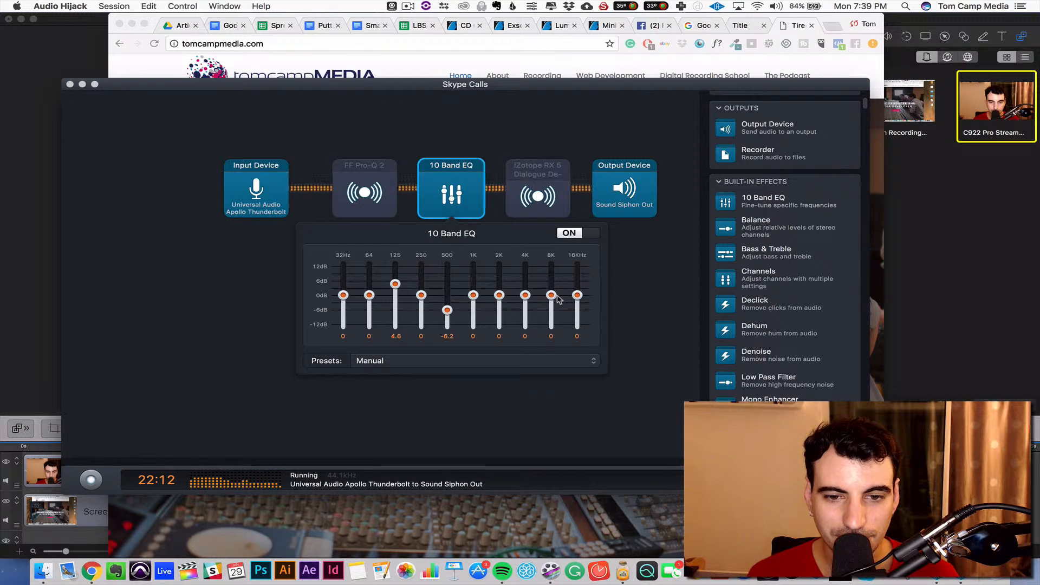
left_click(580, 235)
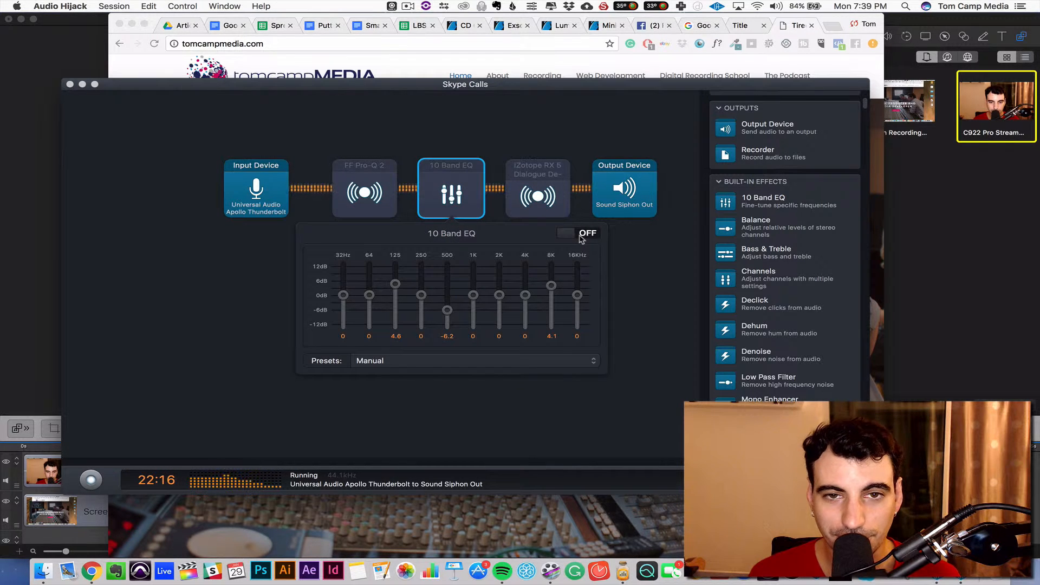
Switch the 10 Band EQ on to hear the voice with it, and turn FF Pro-Q 2 on as well.
left_click(580, 234)
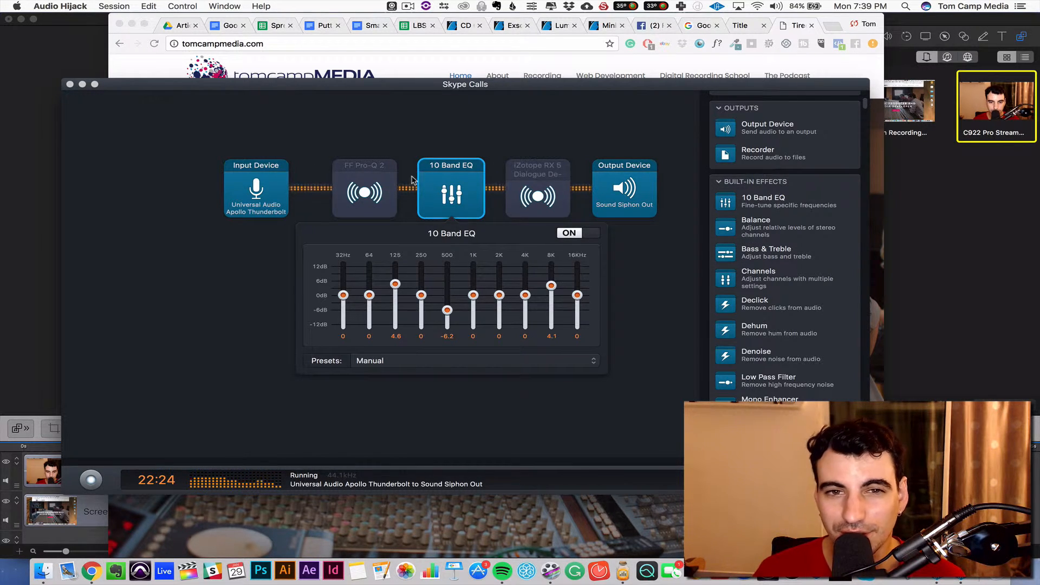
left_click(383, 185)
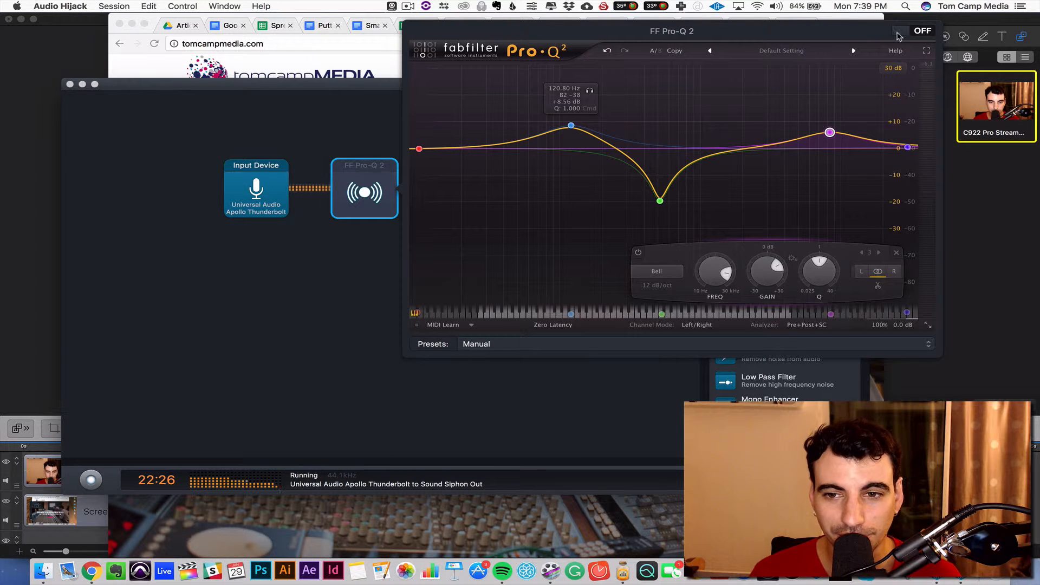
left_click(355, 282)
Switch off the 10 Band EQ and delete its block from the audio chain.
left_click(469, 187)
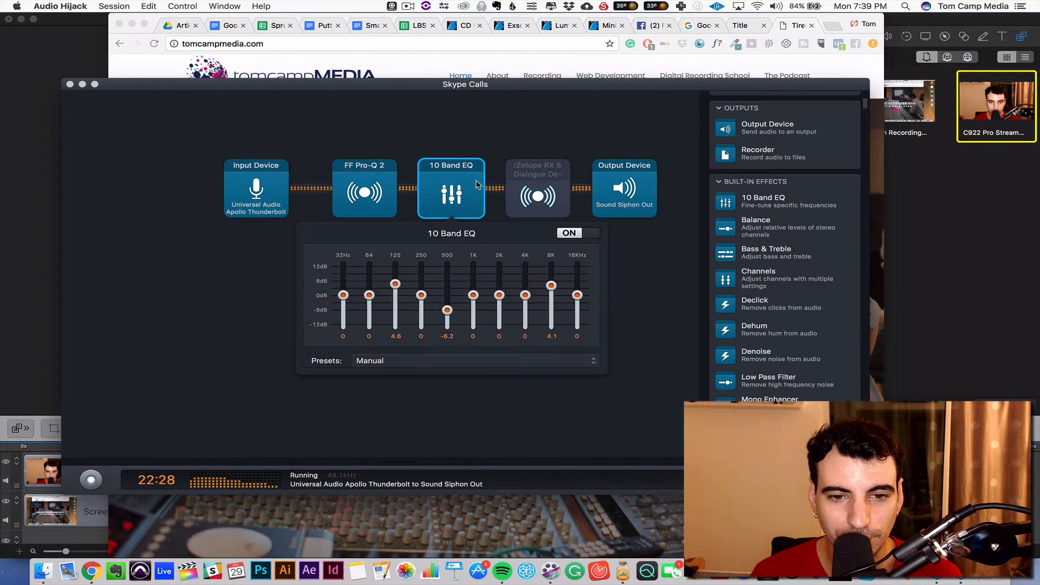
left_click(472, 204)
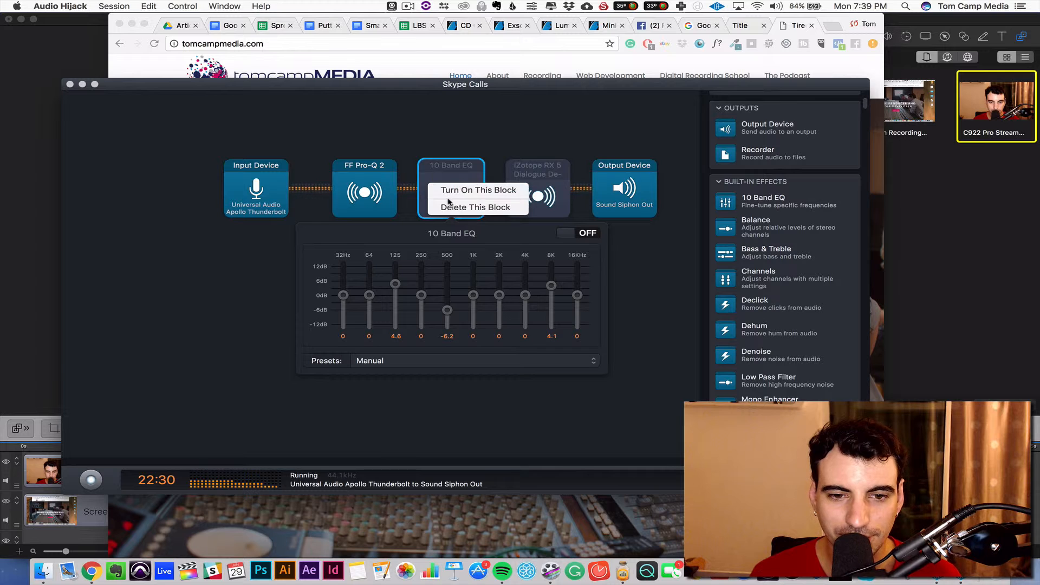
left_click(459, 208)
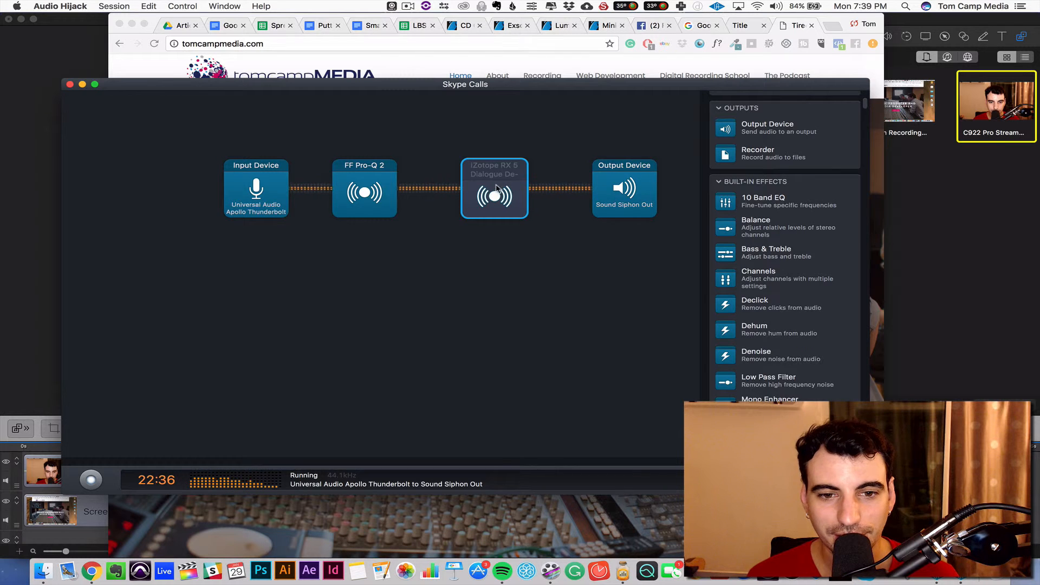
Open the iZotope RX 5 Dialogue De-noise effect and switch it on.
left_click(496, 188)
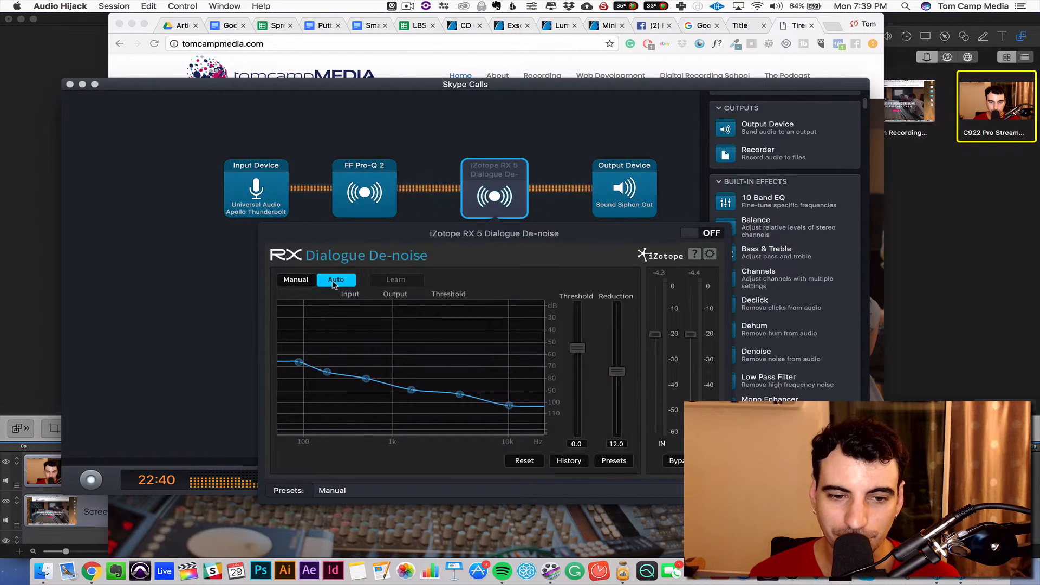
left_click(707, 234)
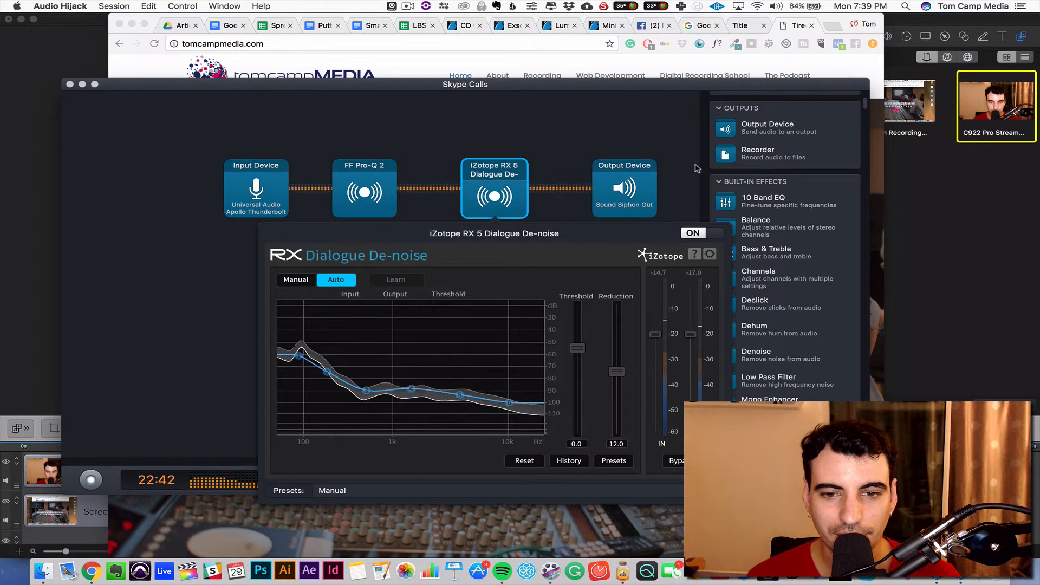